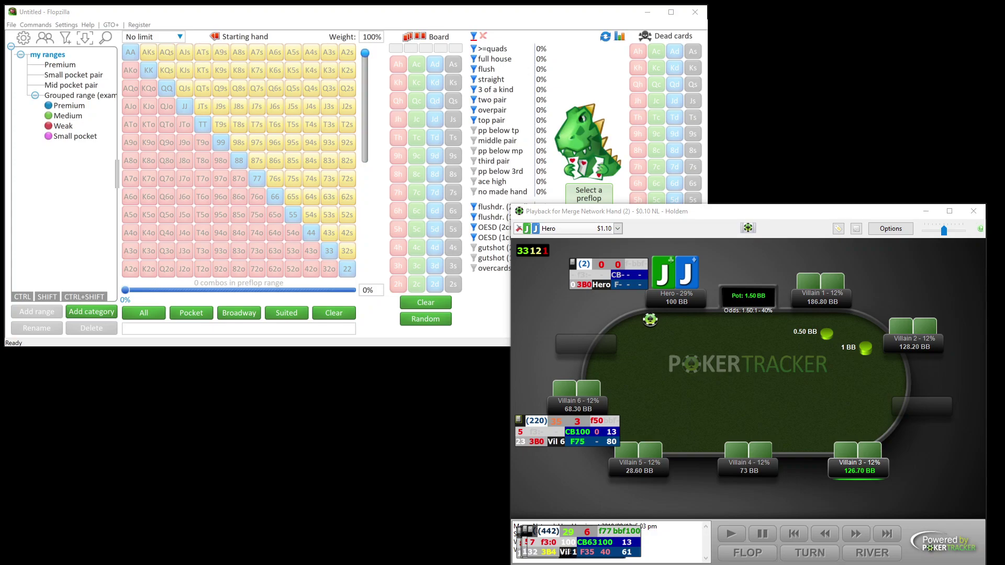
Step: Step the replay preflop until Villain 6 and Hero each have 5 BB in the 11.50 BB pot, checking Villain 6's HUD stats
click(676, 437)
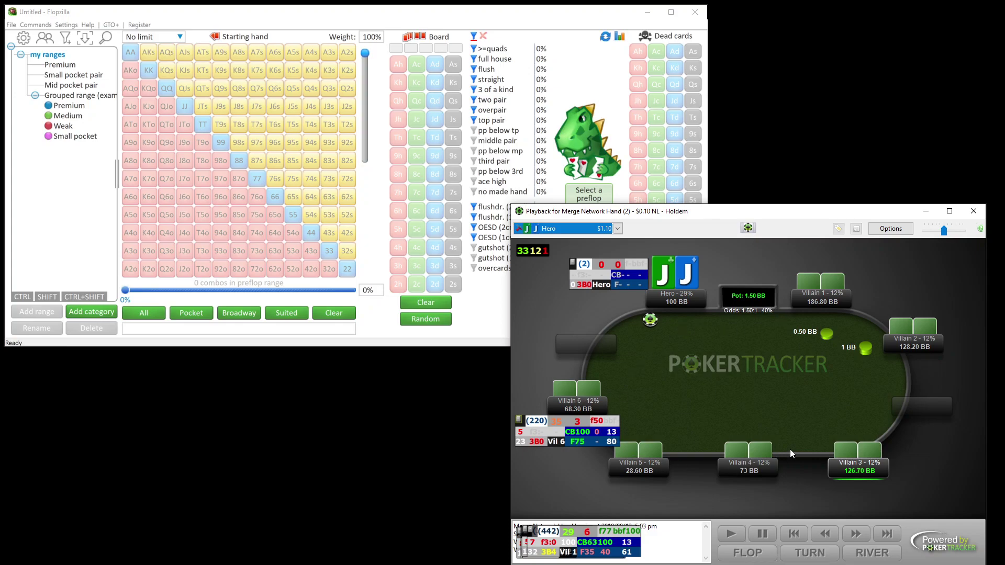
click(483, 320)
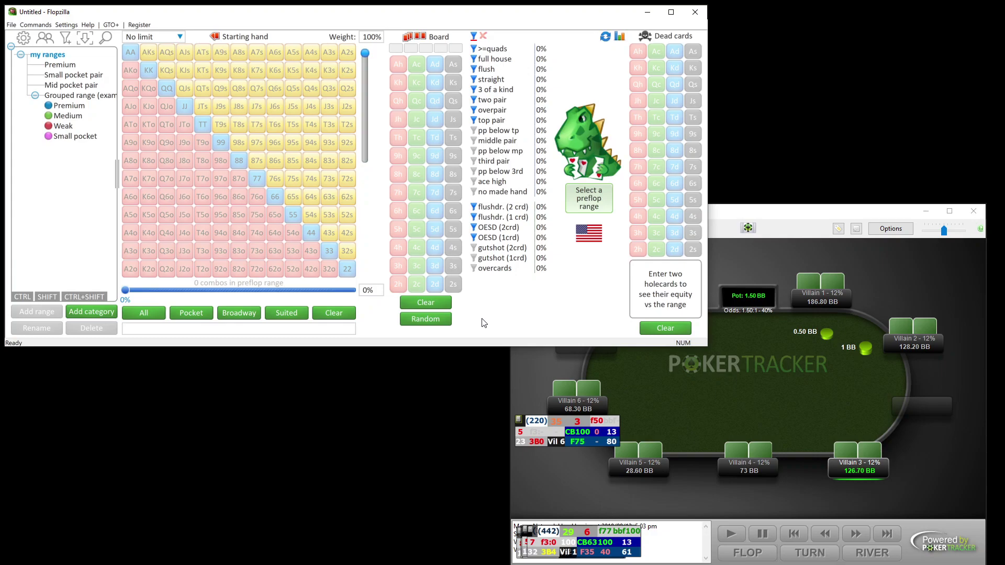
click(660, 388)
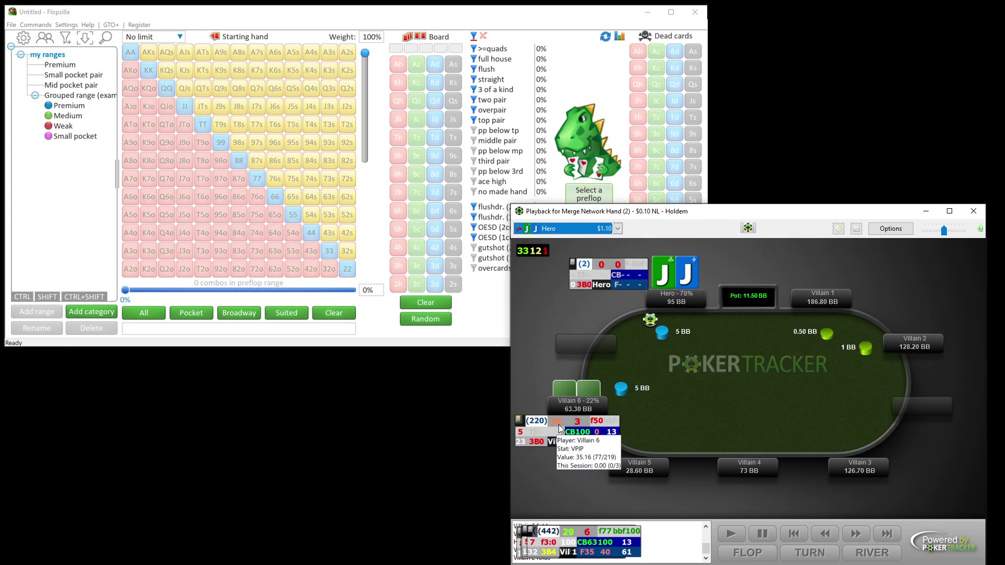
mouse_move(577, 423)
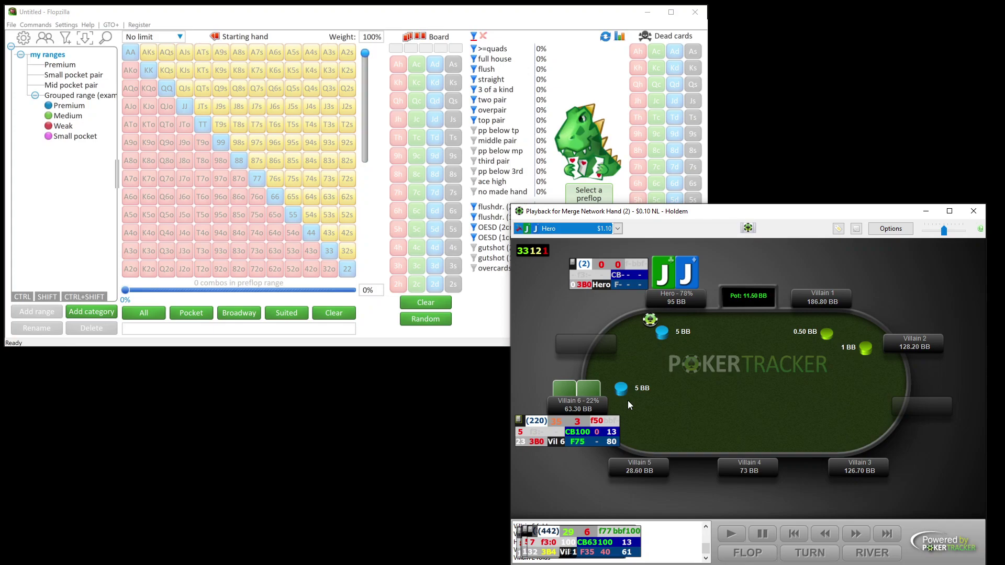
Step: Select the pocket pairs AA through 99 in the starting-hand matrix
click(220, 143)
drag(220, 143, 192, 109)
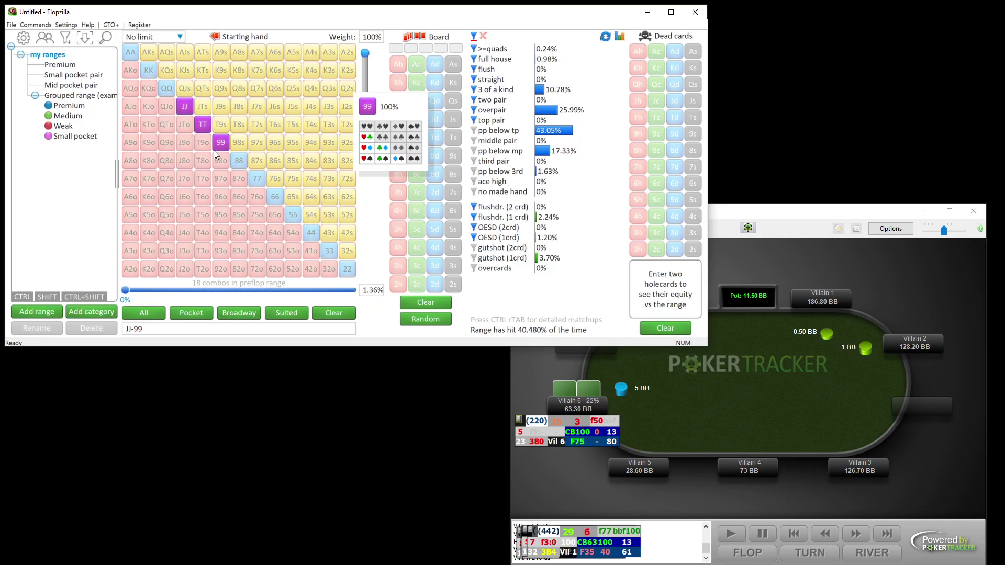
drag(214, 150, 190, 98)
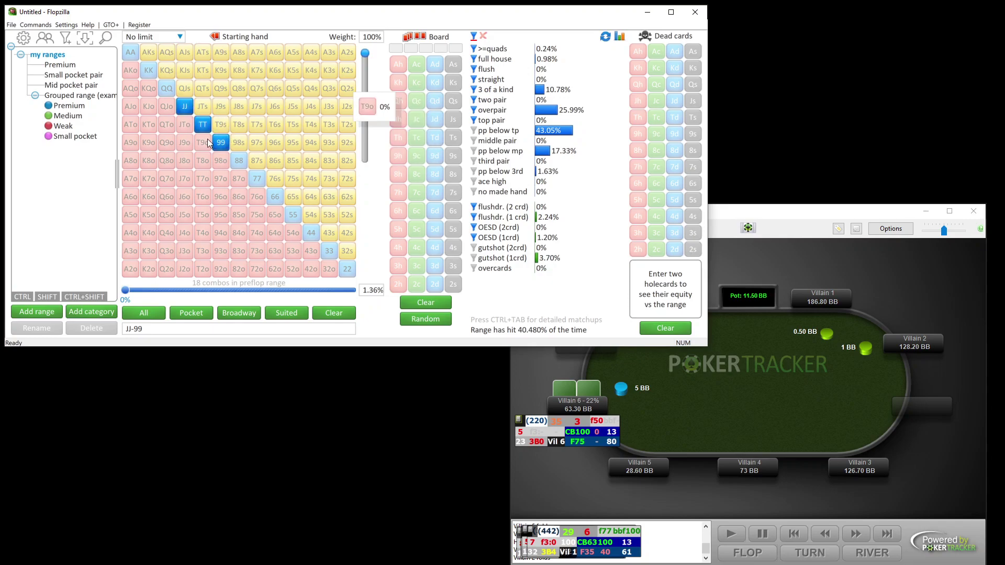
click(166, 88)
click(148, 70)
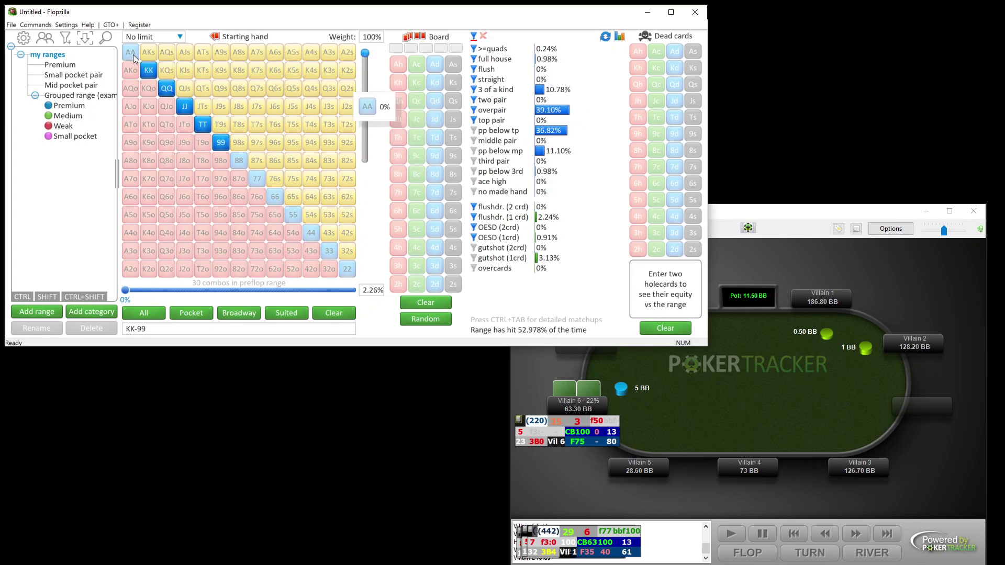
click(133, 55)
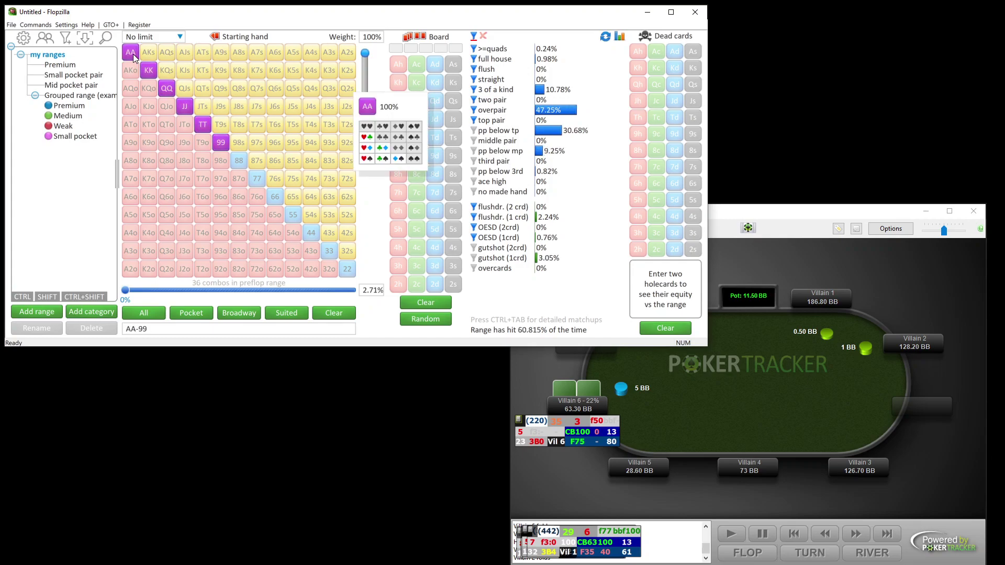
Step: Add AKs, AKo, AQs, AQo, AJs and KQs to reach 76 combos
click(148, 53)
click(133, 70)
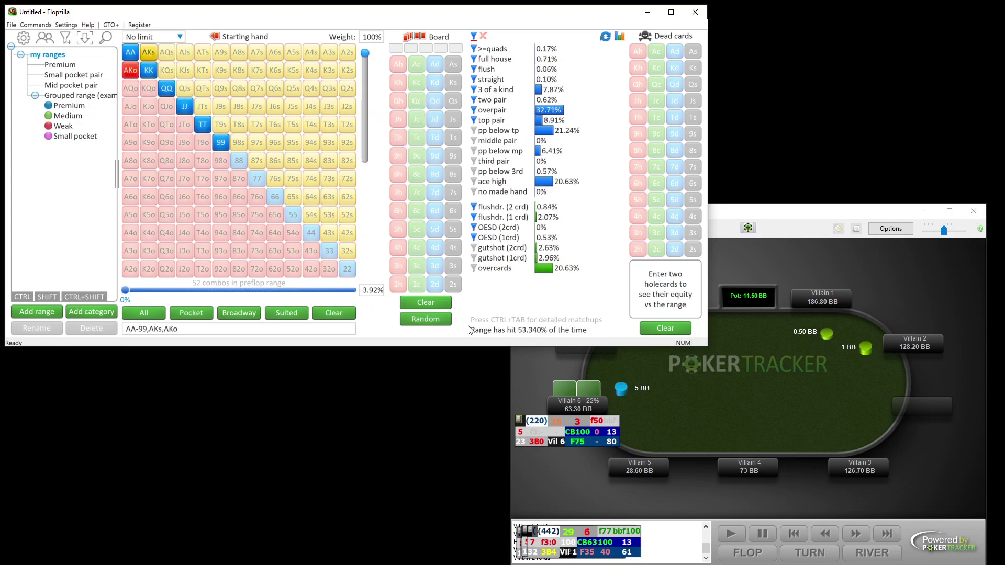
click(629, 397)
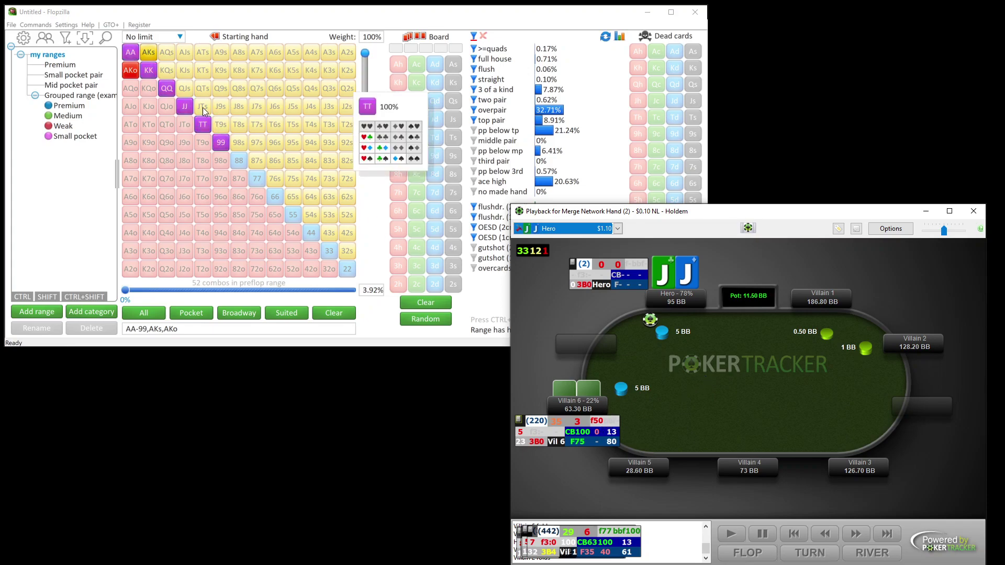
click(168, 52)
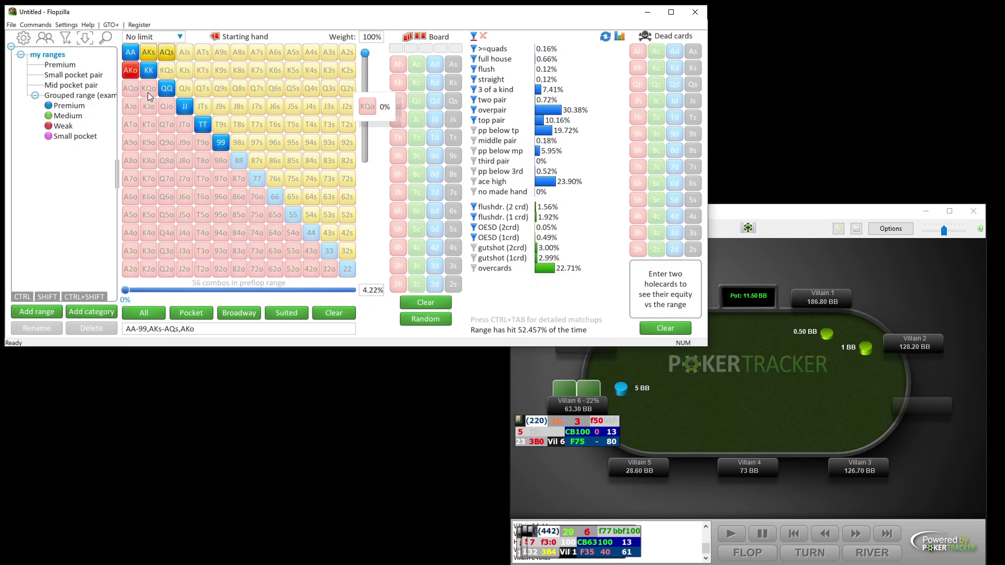
click(133, 92)
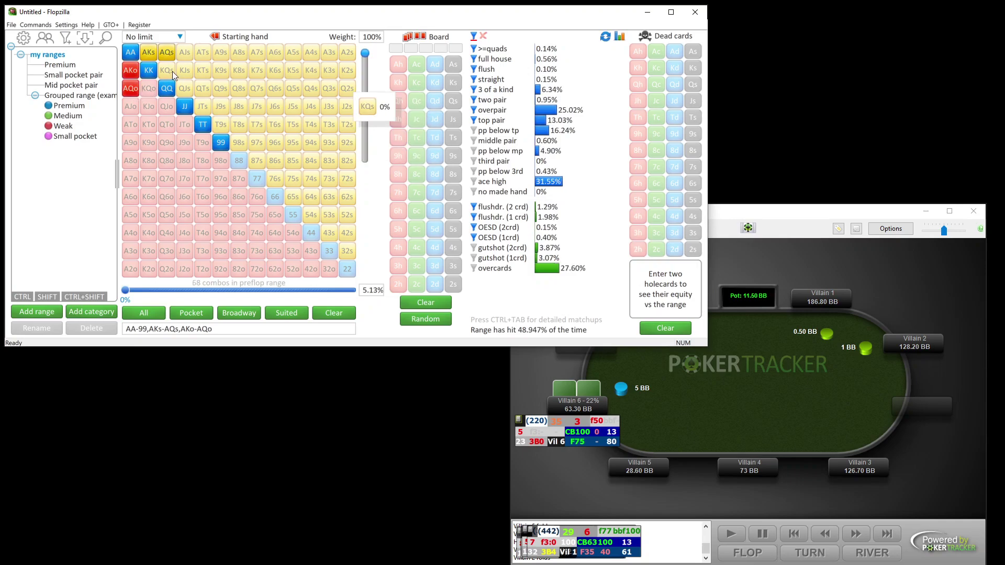
click(187, 55)
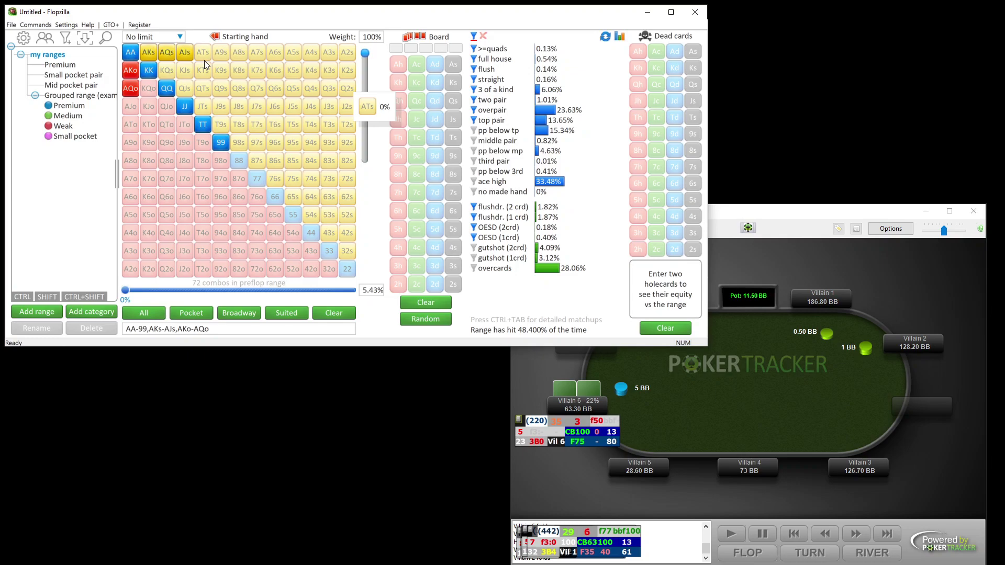
click(168, 73)
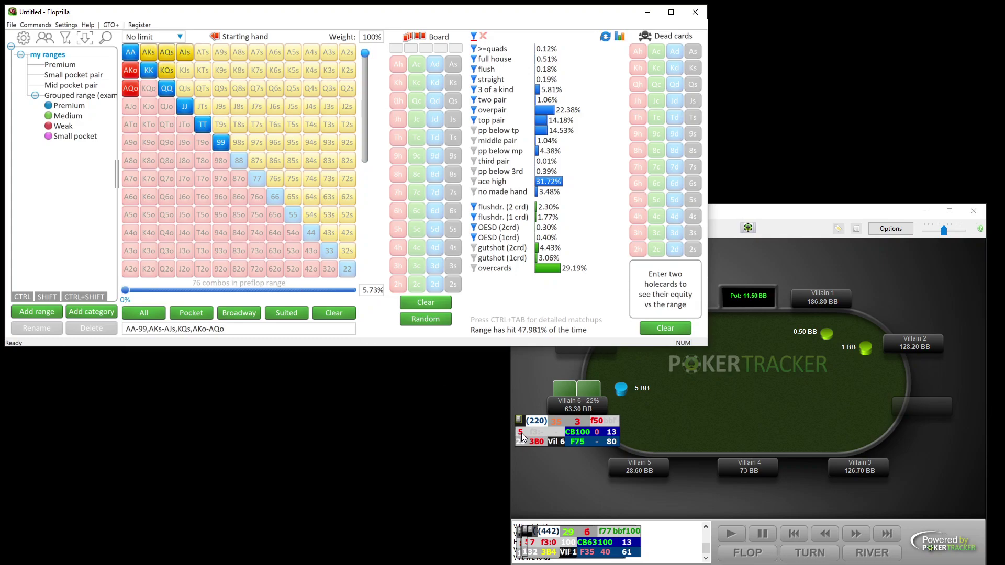
mouse_move(522, 433)
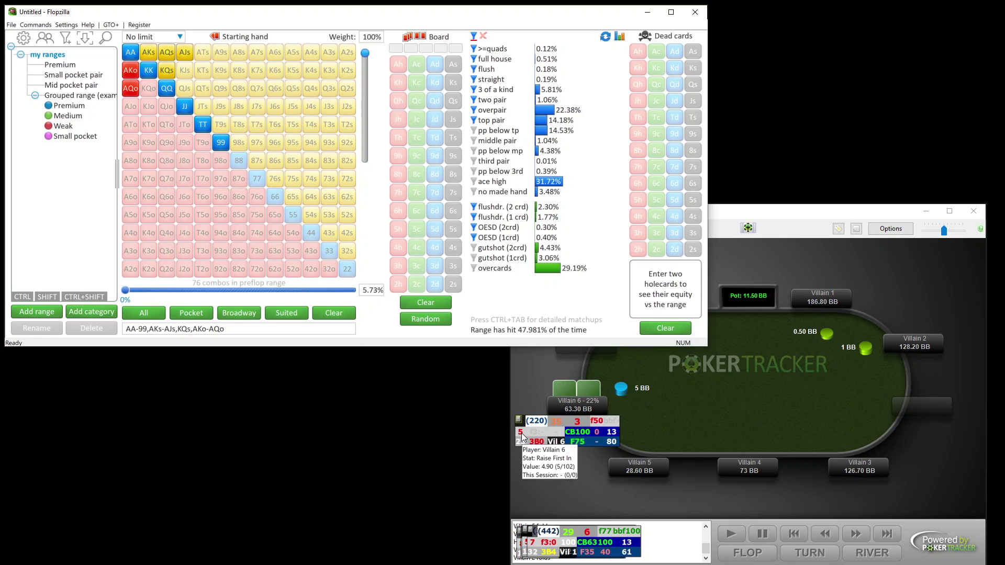
click(554, 423)
click(712, 417)
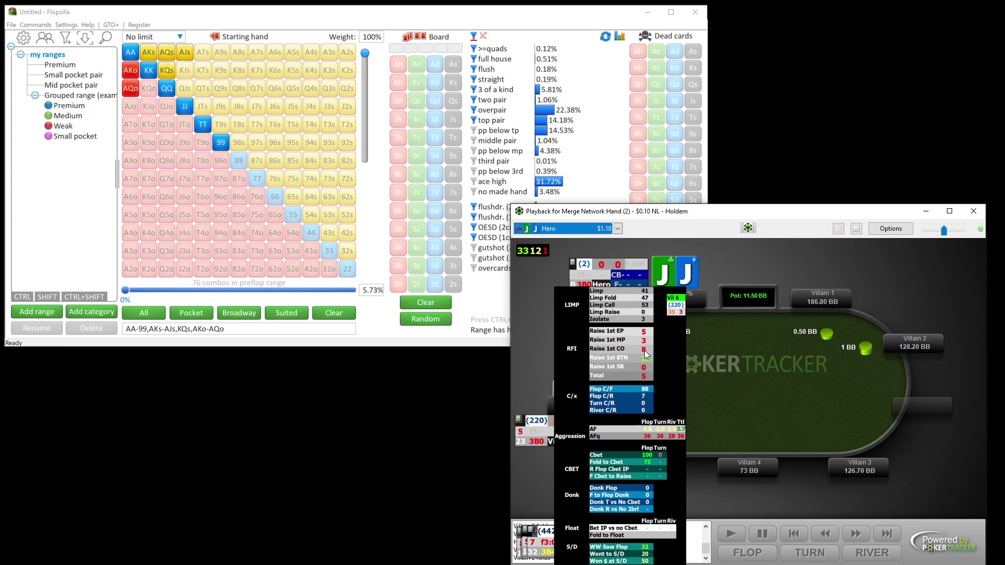
mouse_move(645, 350)
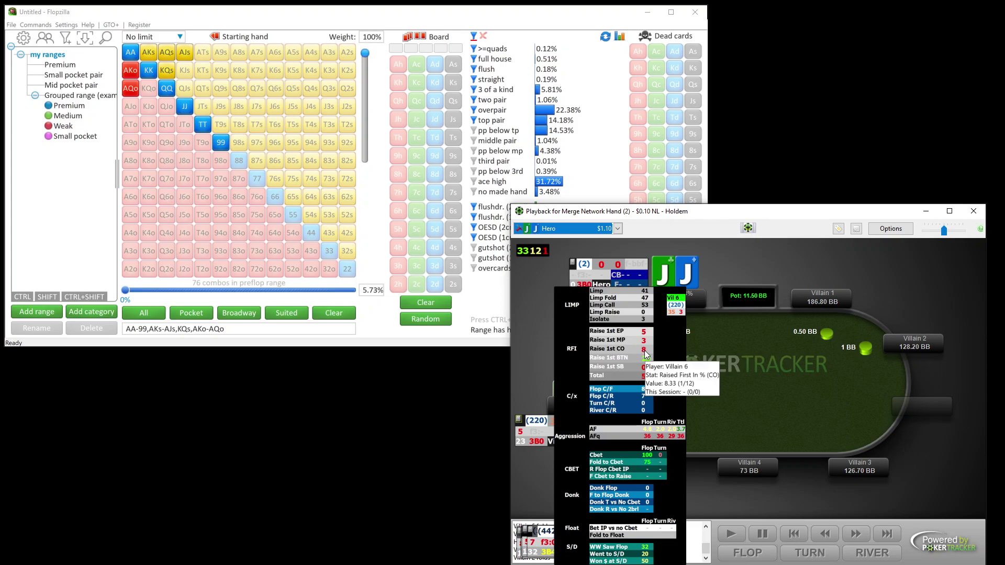
click(677, 360)
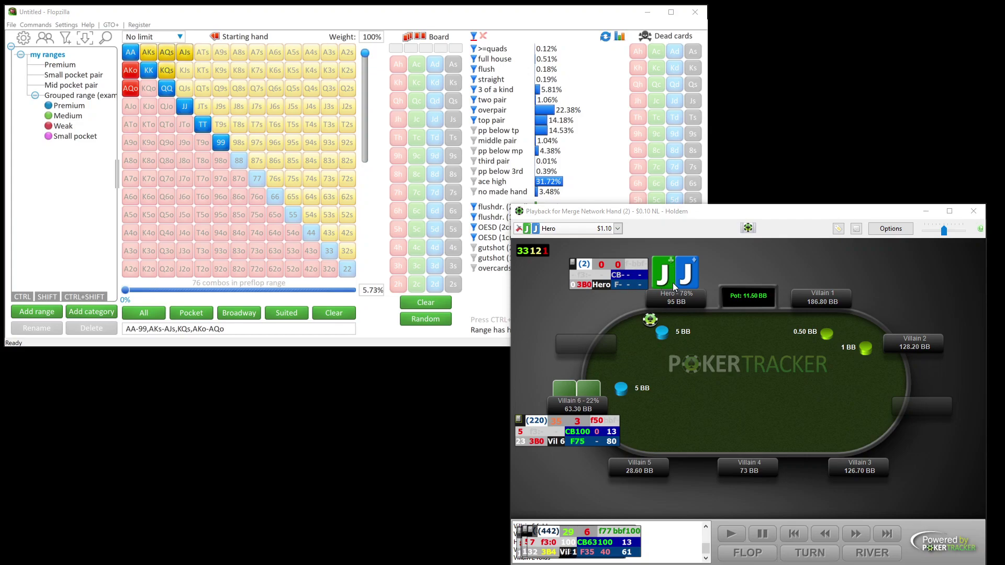
click(498, 305)
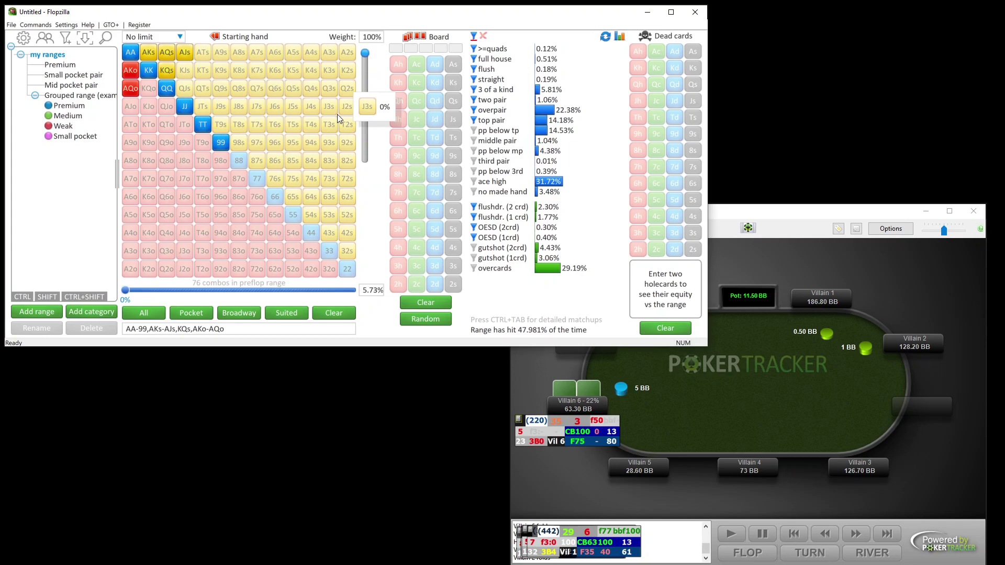
Step: Enter hero's J♣J♦ as dead cards, trimming the range to 69 combos at about 50.8% equity
click(657, 105)
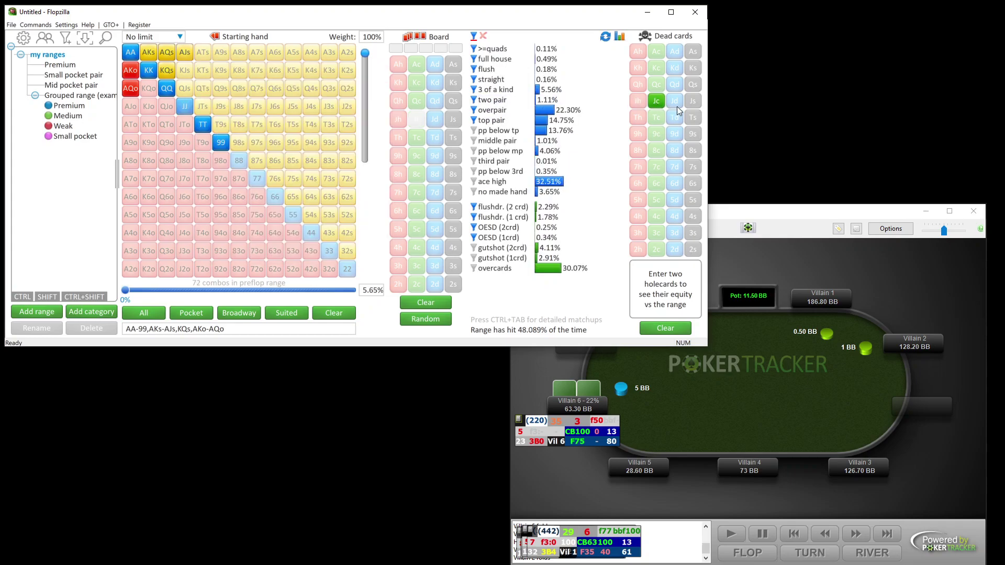
click(676, 103)
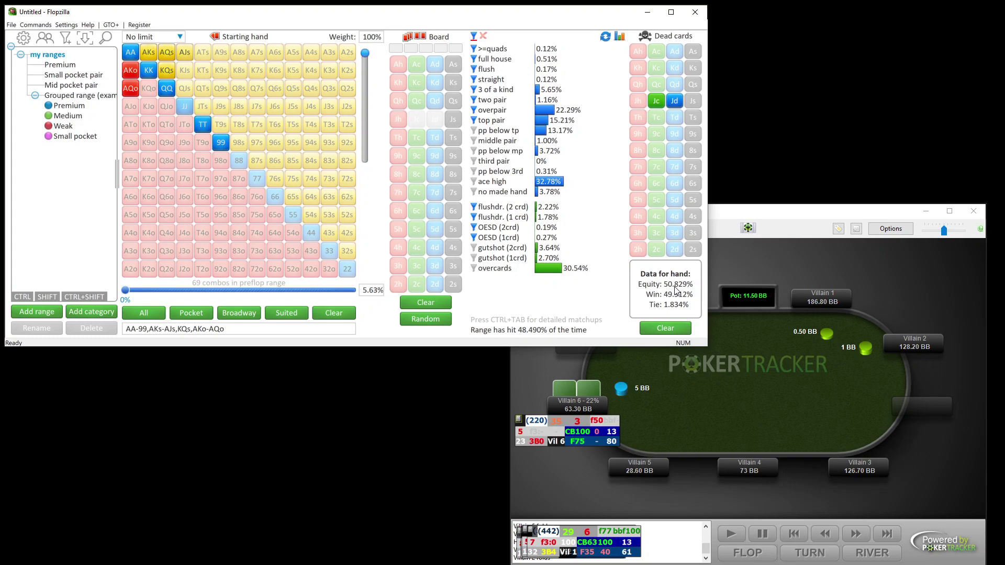
click(696, 385)
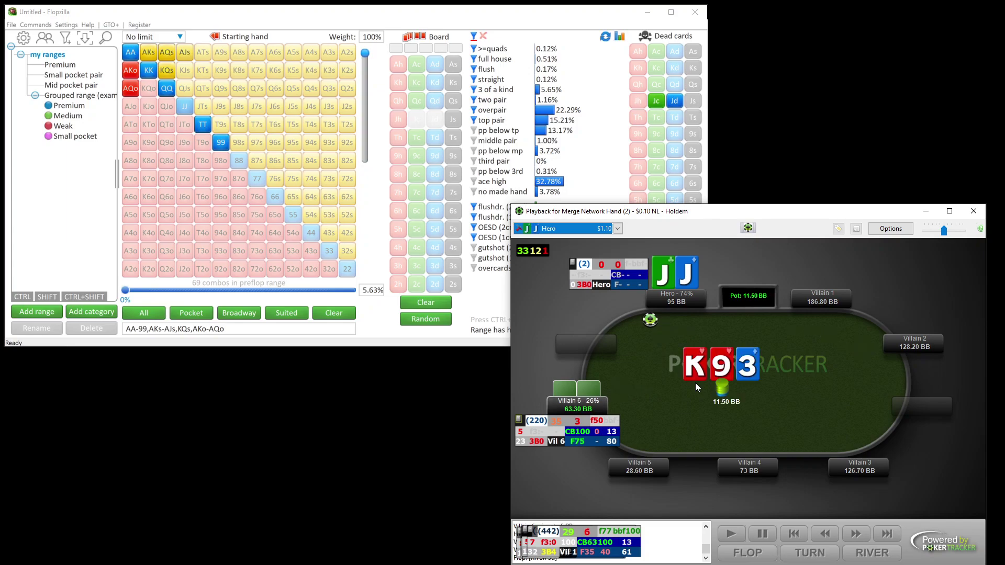
Step: Deal the K♥ 9♥ 3♦ flop, dropping the range to 58 combos and hero's equity to 37.639%
click(399, 84)
click(397, 156)
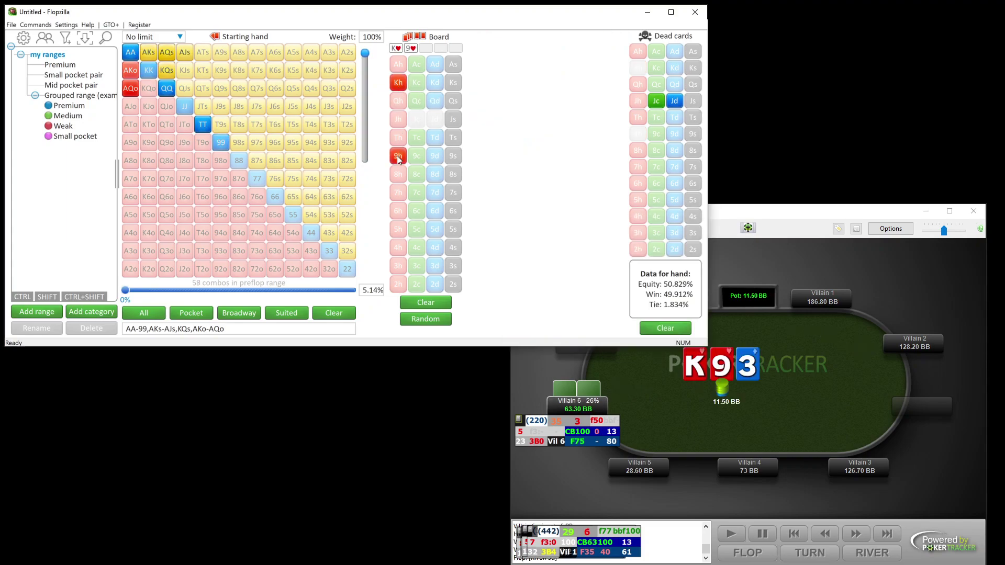
click(438, 266)
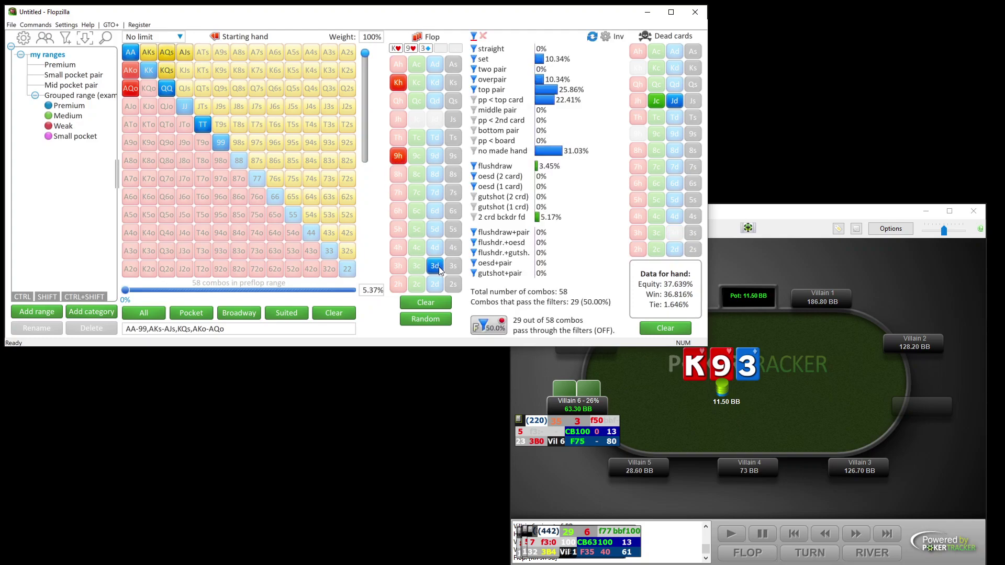
mouse_move(154, 77)
Step: Check Villain 6's fold-to-cbet stat and step the replay to his 5.70 BB bet and Hero's call
click(661, 375)
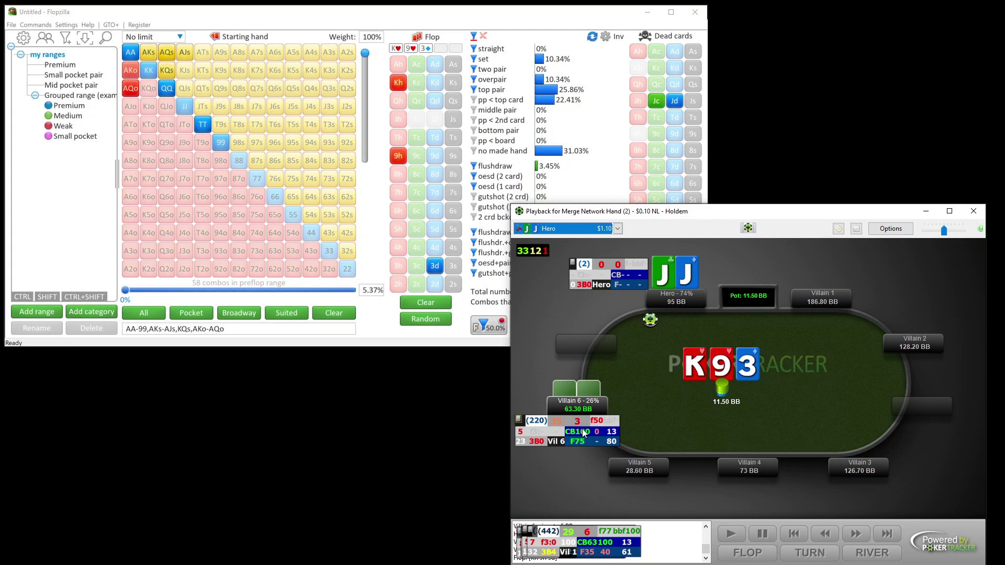
mouse_move(590, 440)
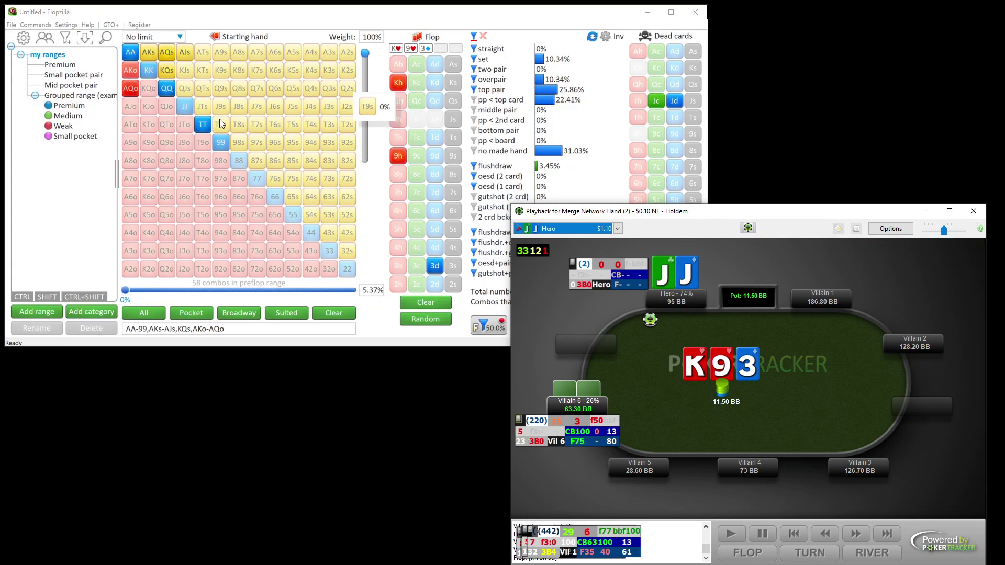
click(130, 52)
click(167, 88)
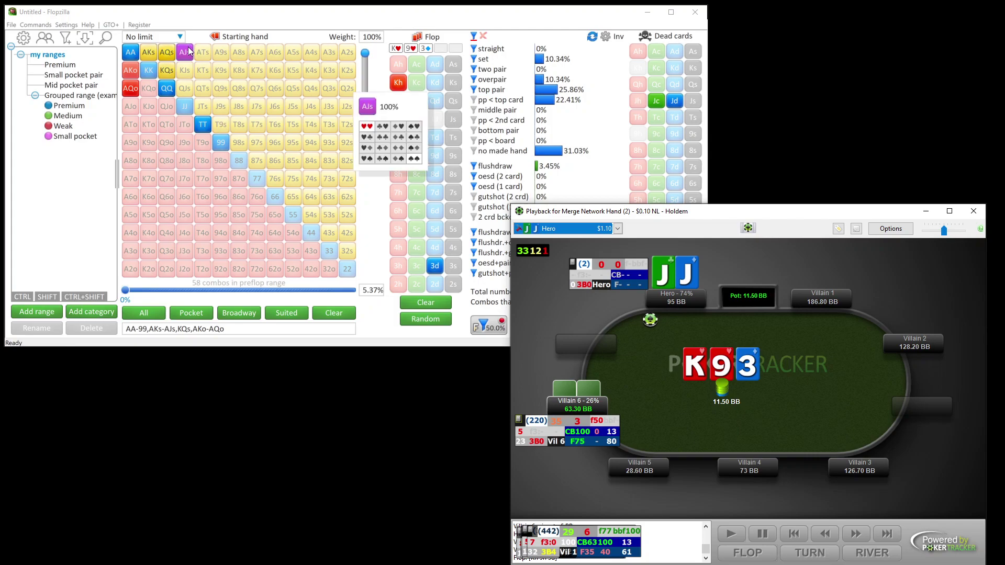
click(203, 124)
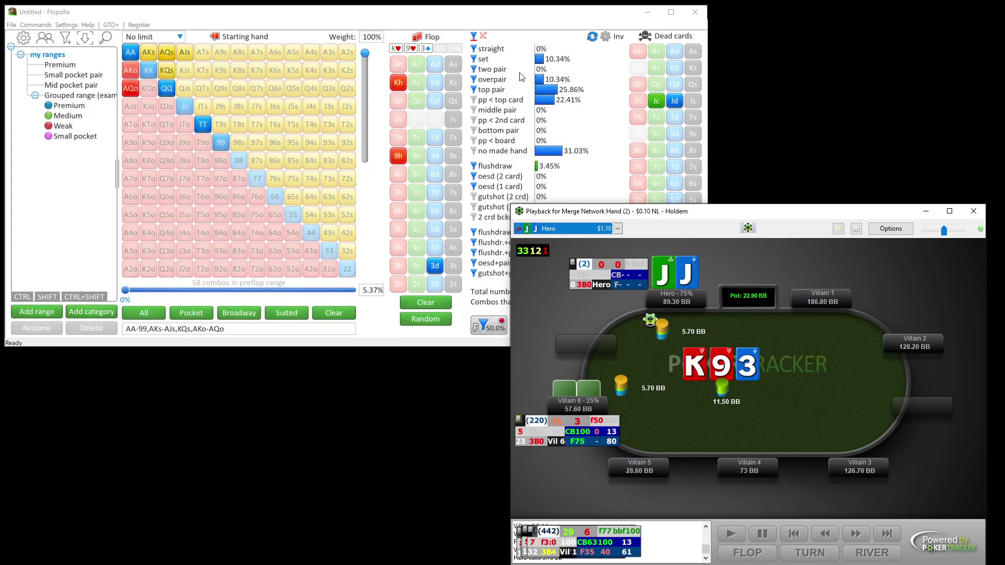
Step: Reset all of Flopzilla's hand-category filters
click(517, 20)
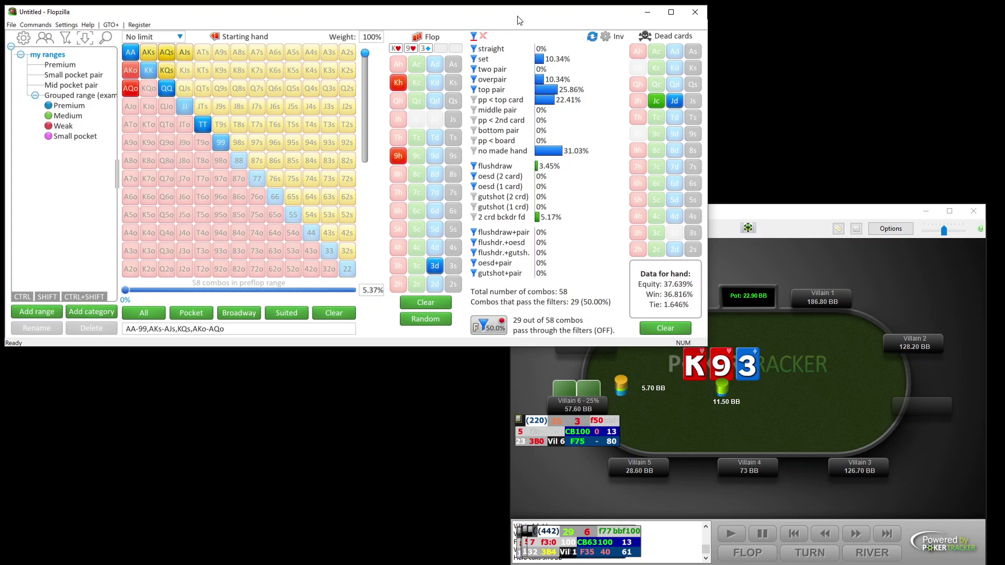
click(592, 37)
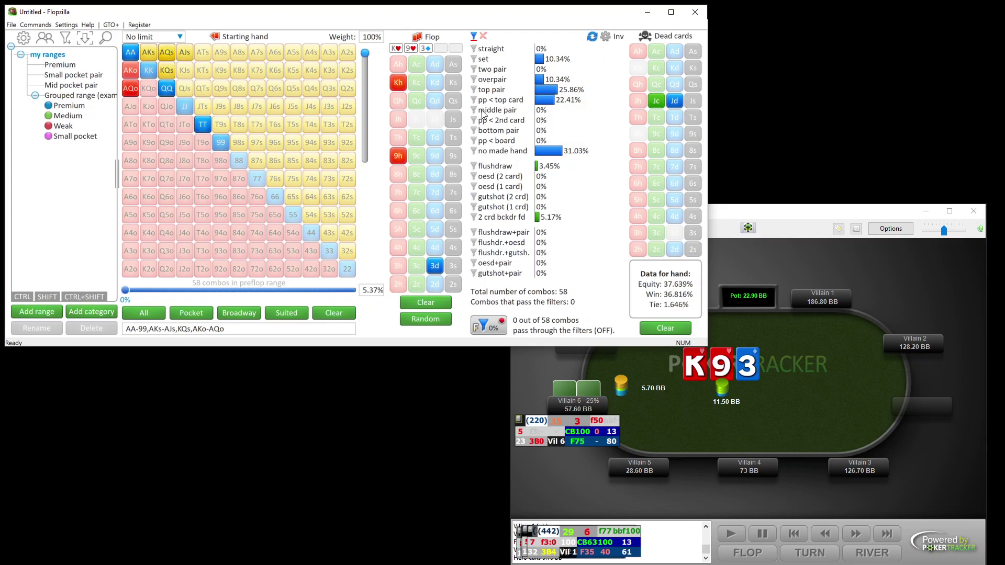
click(661, 413)
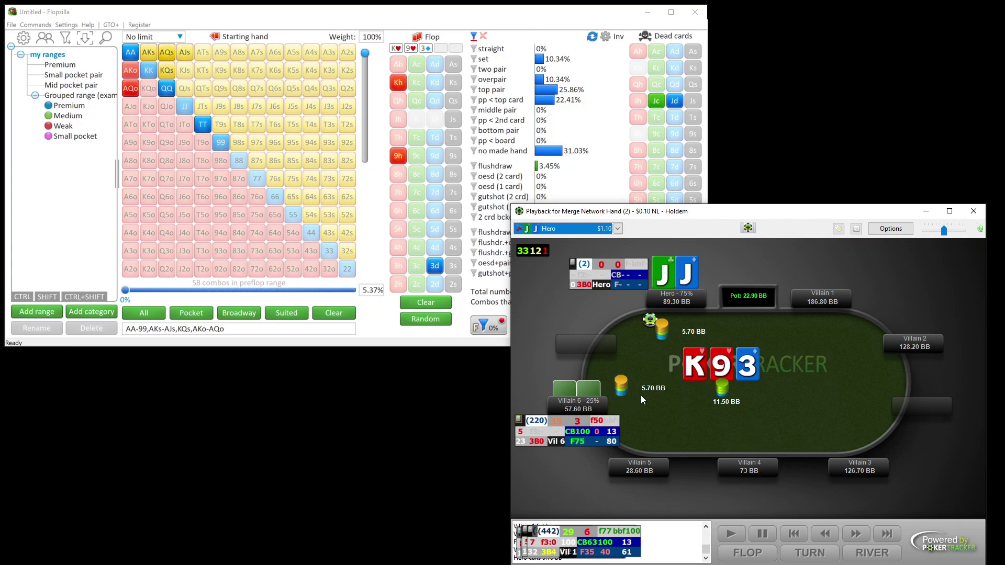
click(543, 23)
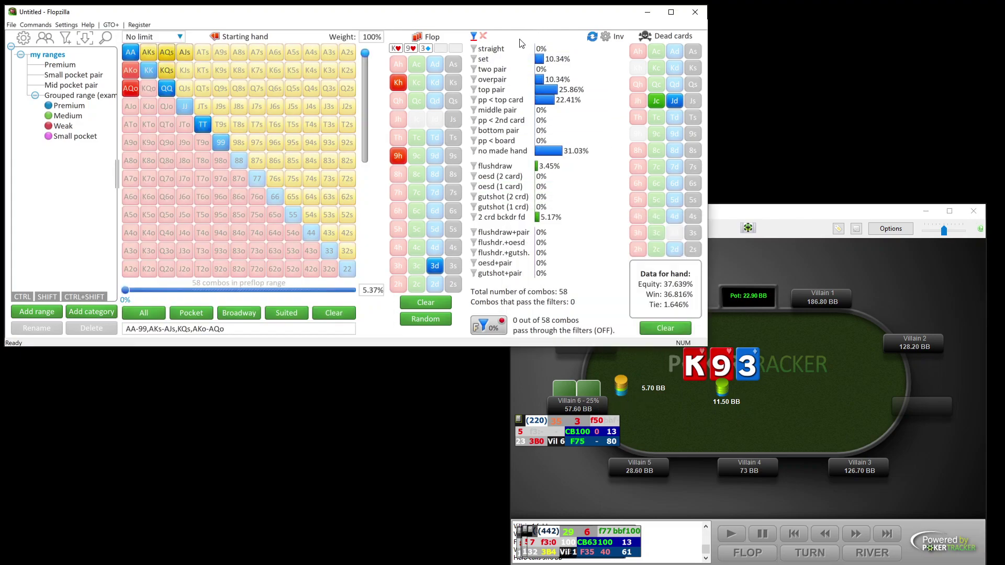
Step: Select sets, overpairs, top pair, pocket pairs below the top card and no made hand, then enable the flop filter
click(475, 61)
mouse_move(541, 84)
click(474, 79)
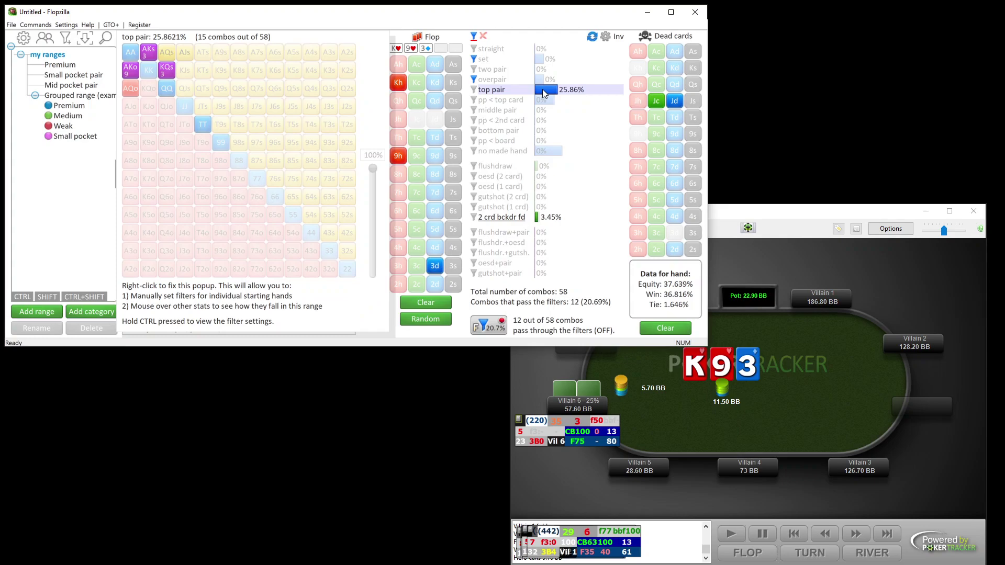
click(474, 90)
mouse_move(549, 104)
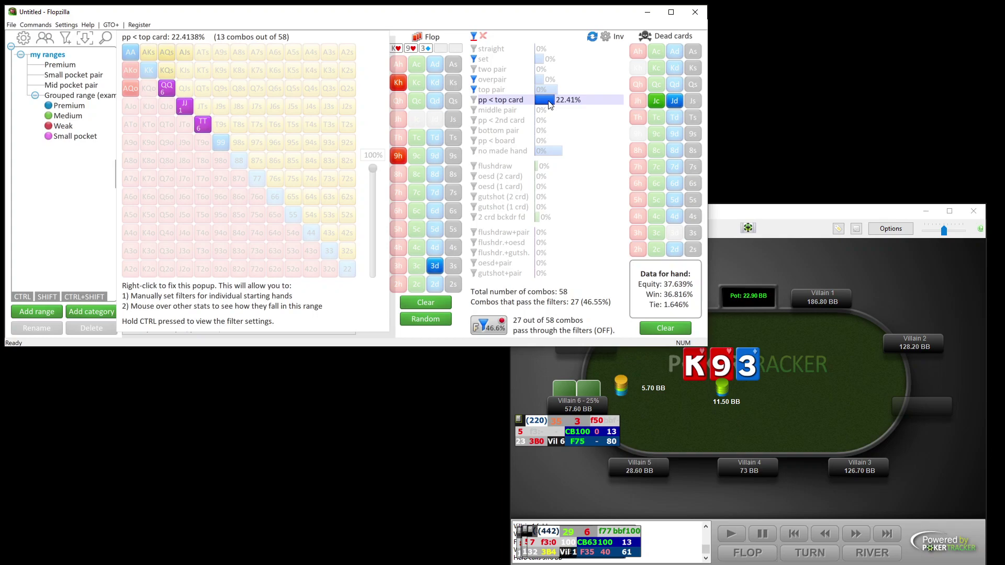
click(474, 100)
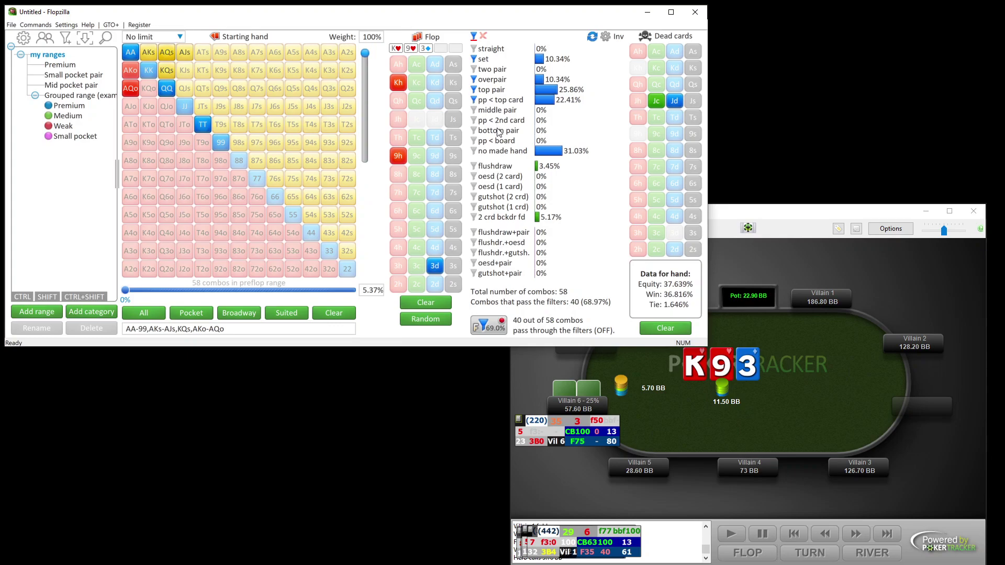
mouse_move(532, 157)
click(475, 151)
click(493, 328)
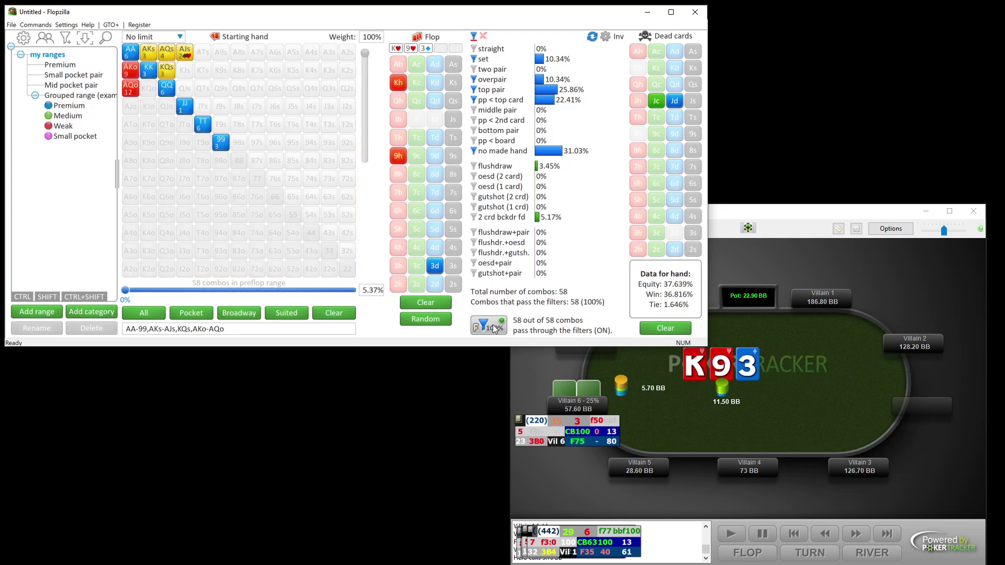
Step: Put the 9♣ on the turn and compare the updated range stats with the replay's turn action
click(682, 394)
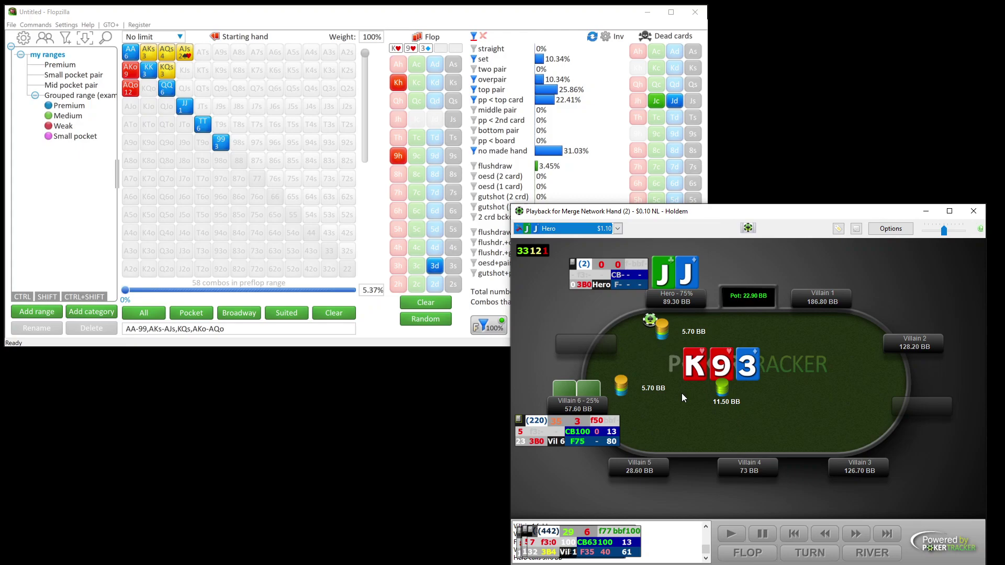
click(420, 158)
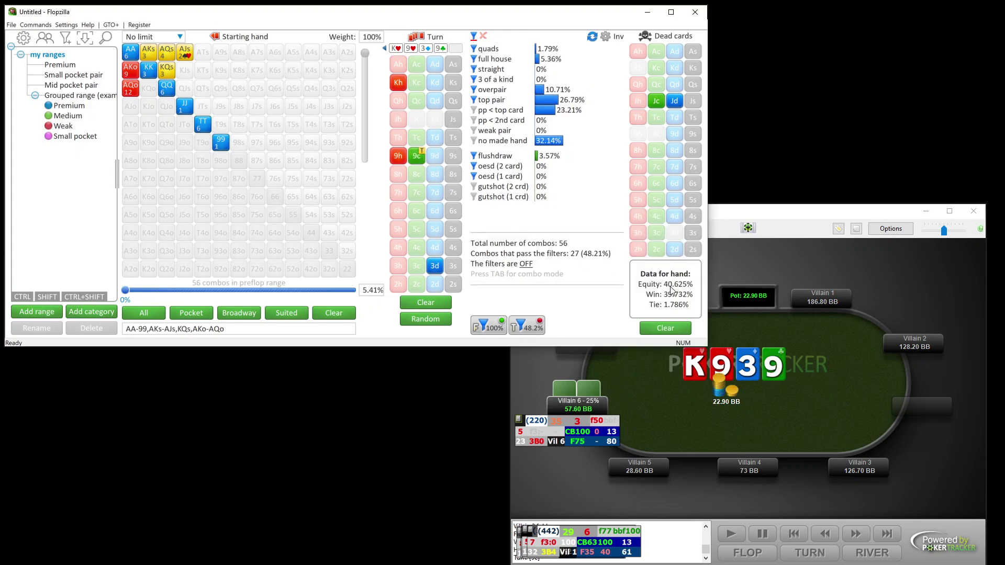
click(667, 381)
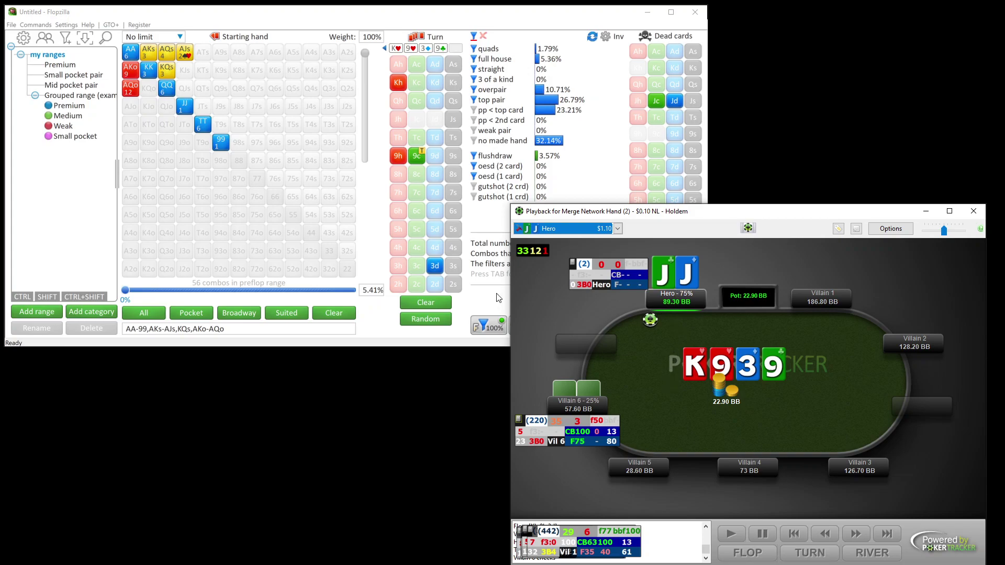
click(592, 47)
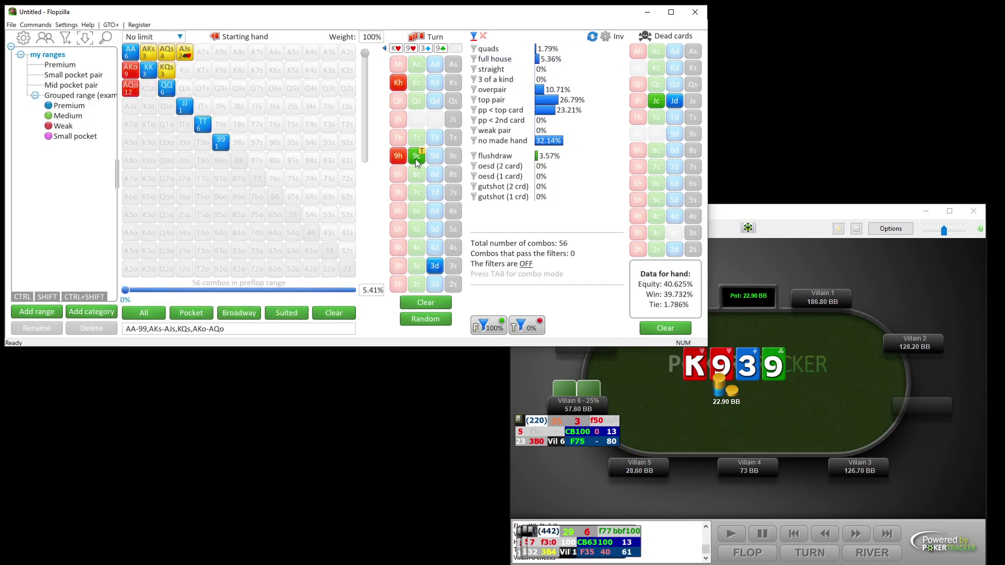
mouse_move(544, 60)
click(656, 425)
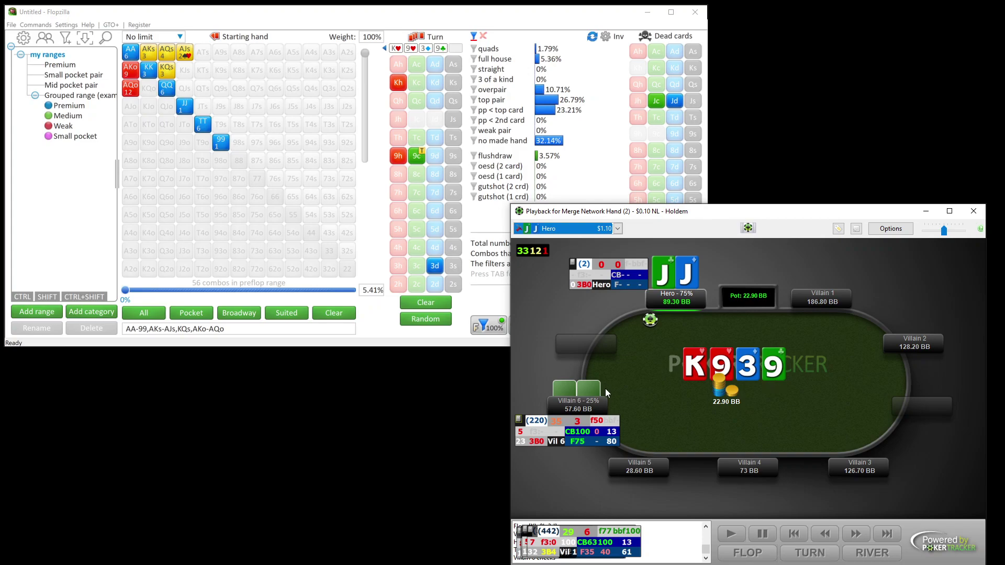
Step: Drop full houses, keep underpairs and unmade hands, and enable the turn filter for 70.308% equity
click(475, 59)
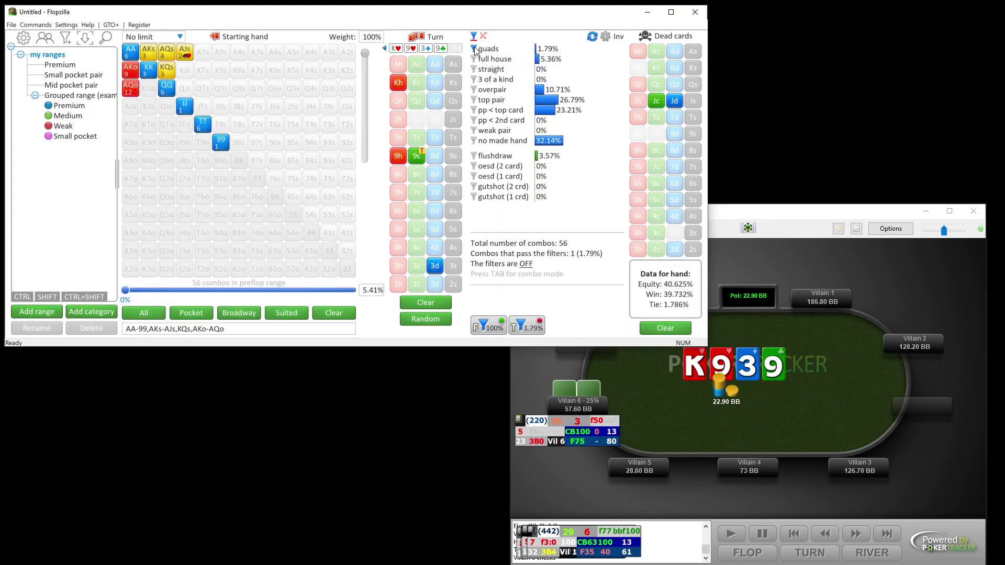
click(475, 59)
mouse_move(550, 92)
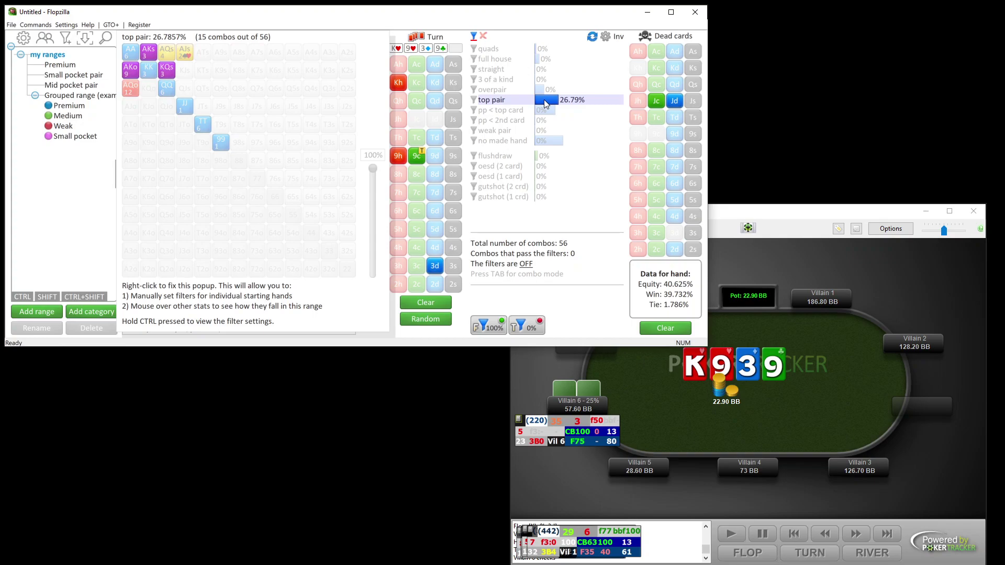
mouse_move(518, 112)
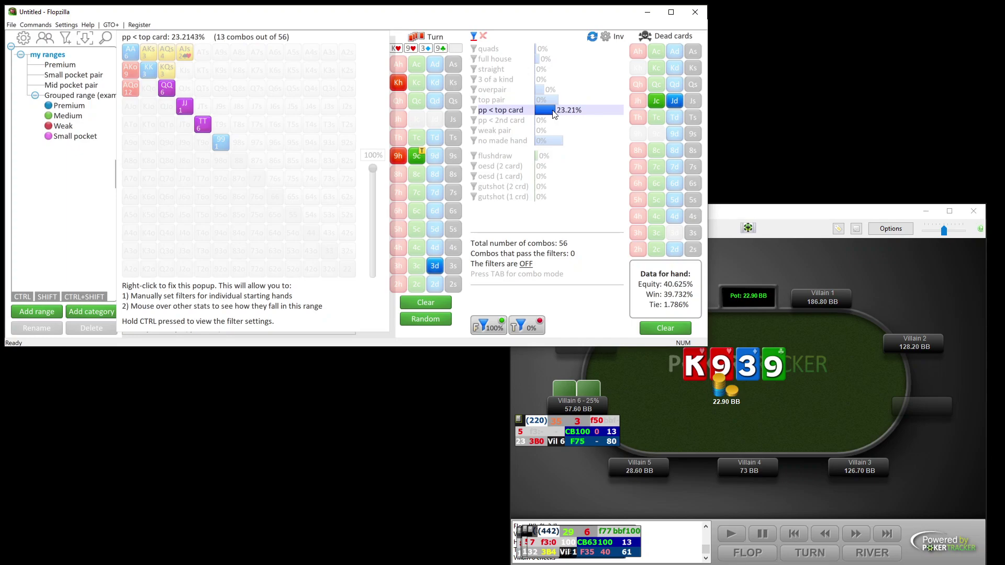
click(554, 114)
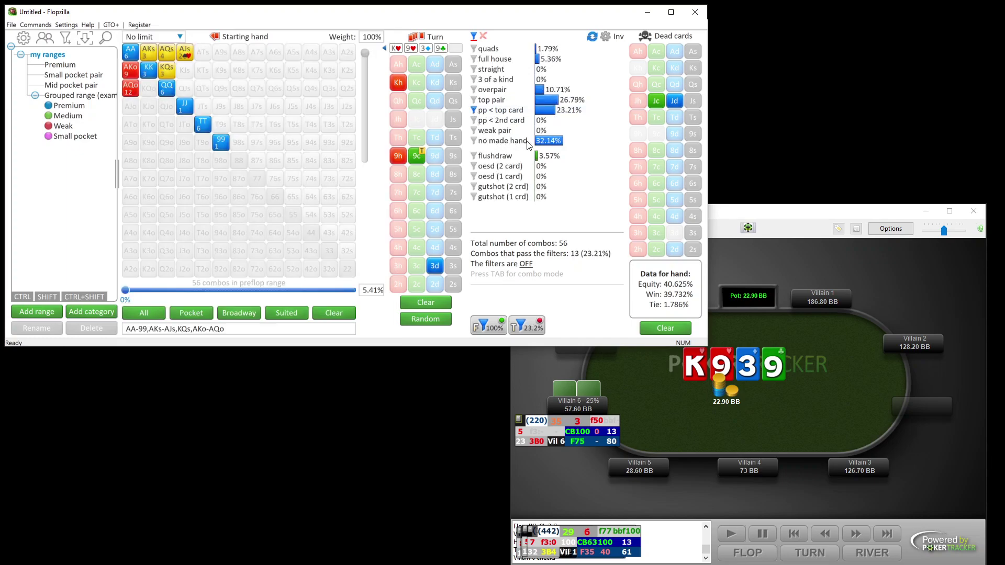
mouse_move(556, 145)
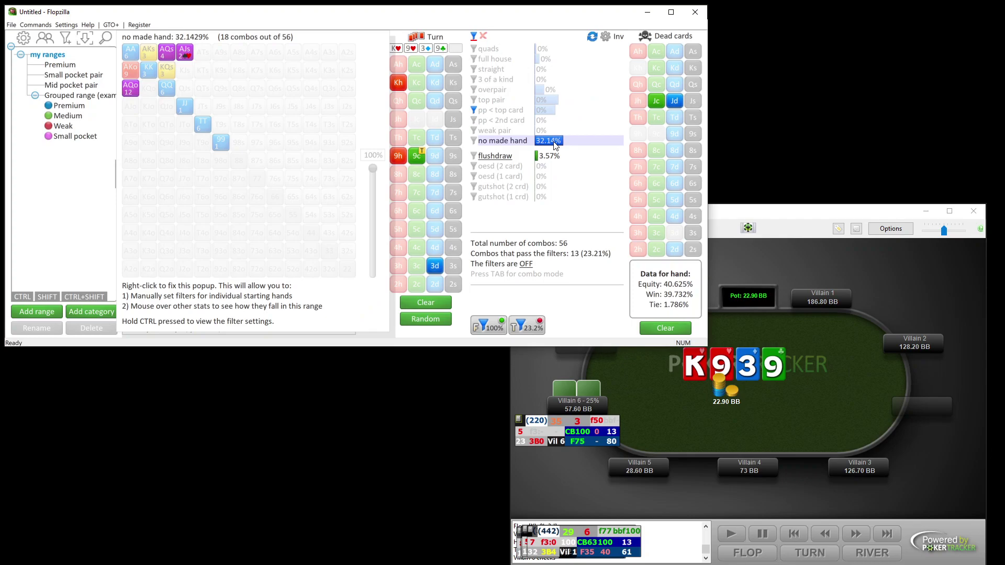
click(476, 140)
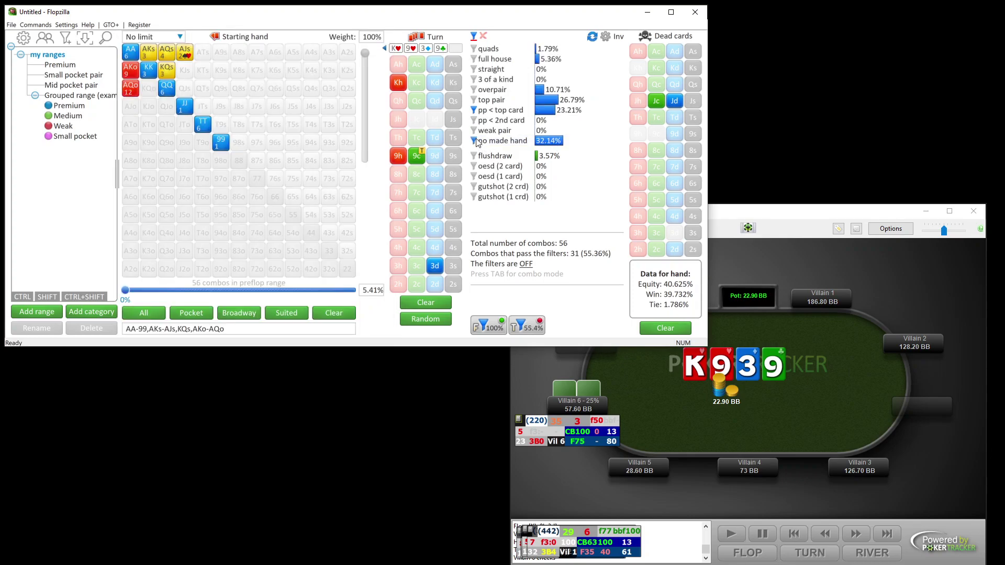
click(527, 326)
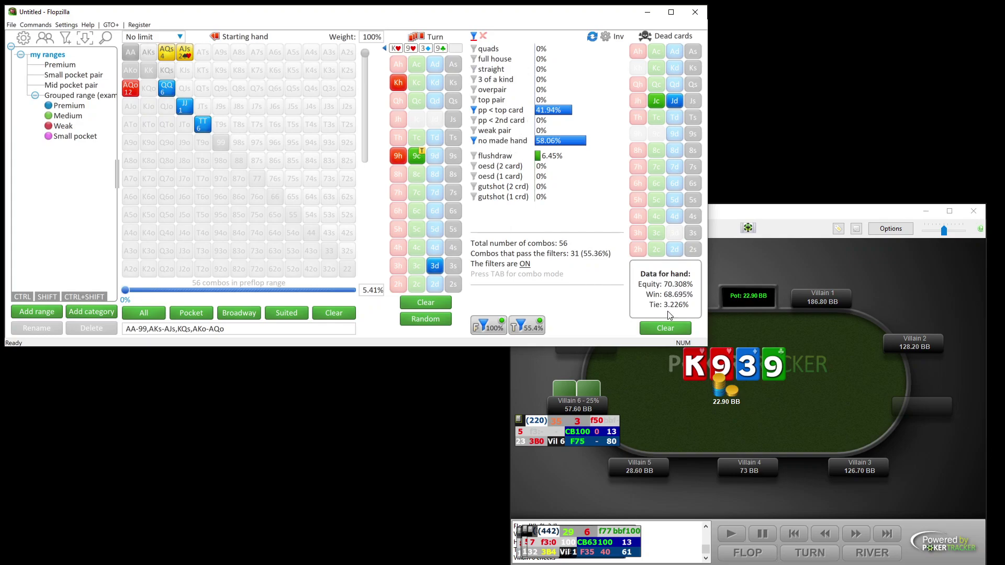
click(676, 412)
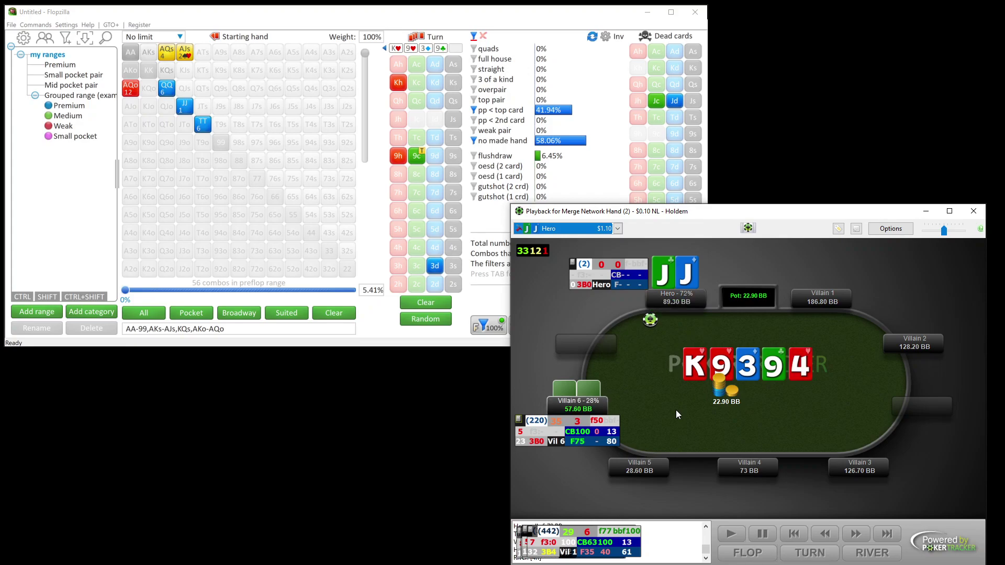
Step: Deal the 4♥ river, reset the filters and keep only pocket pairs below the top card
click(398, 246)
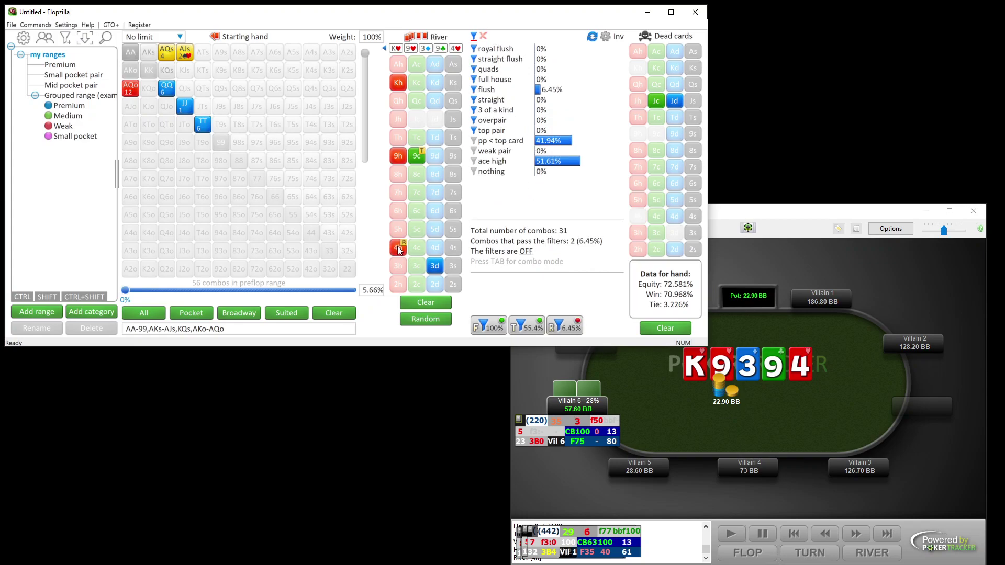
click(656, 386)
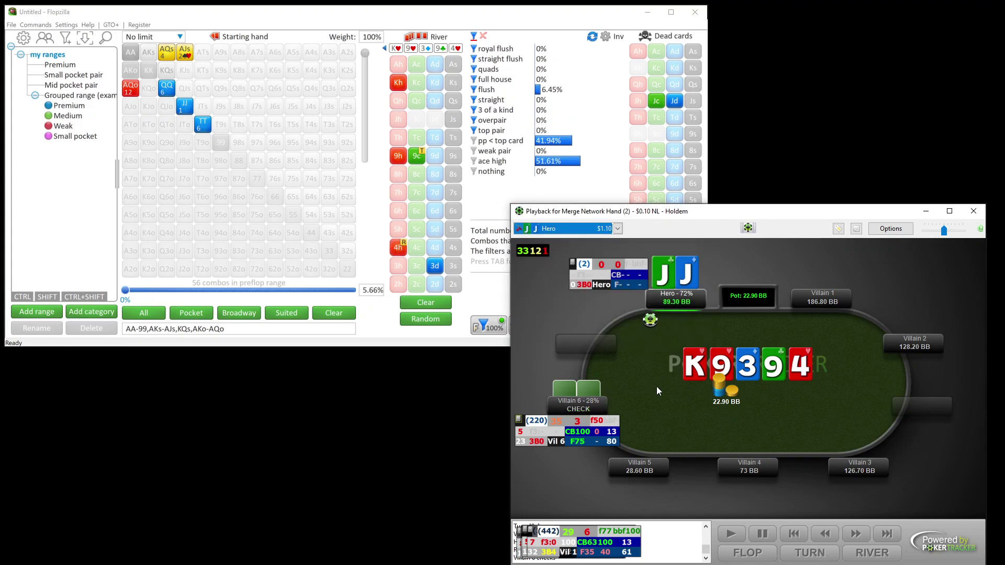
click(593, 38)
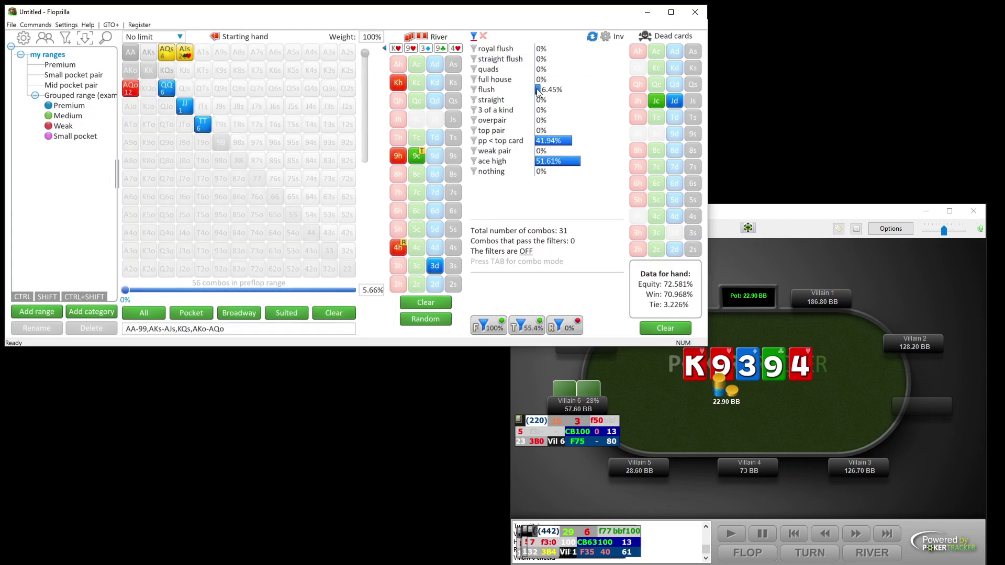
mouse_move(544, 93)
mouse_move(548, 145)
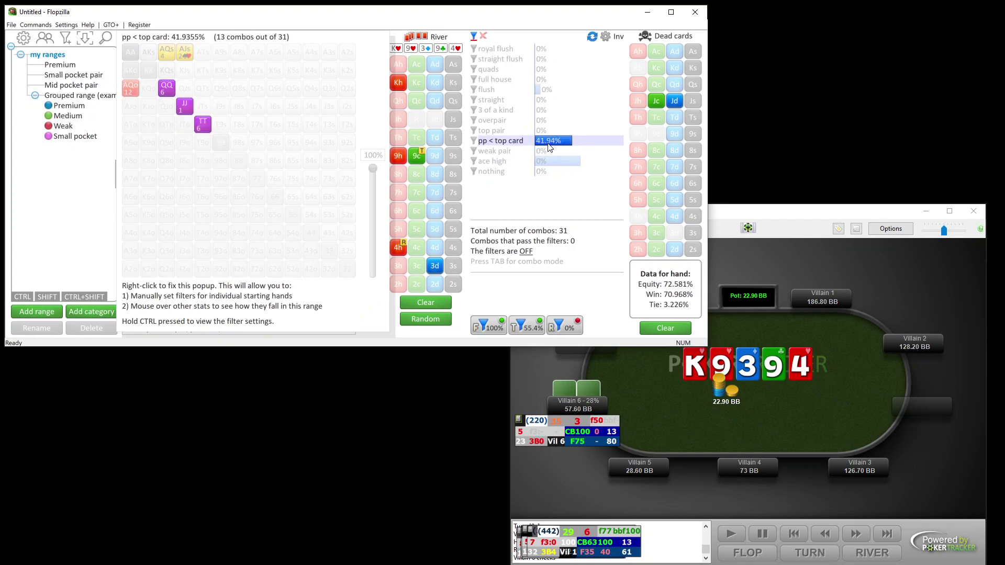
click(475, 141)
Step: Add ace-high hands to the villain's river selection
mouse_move(563, 167)
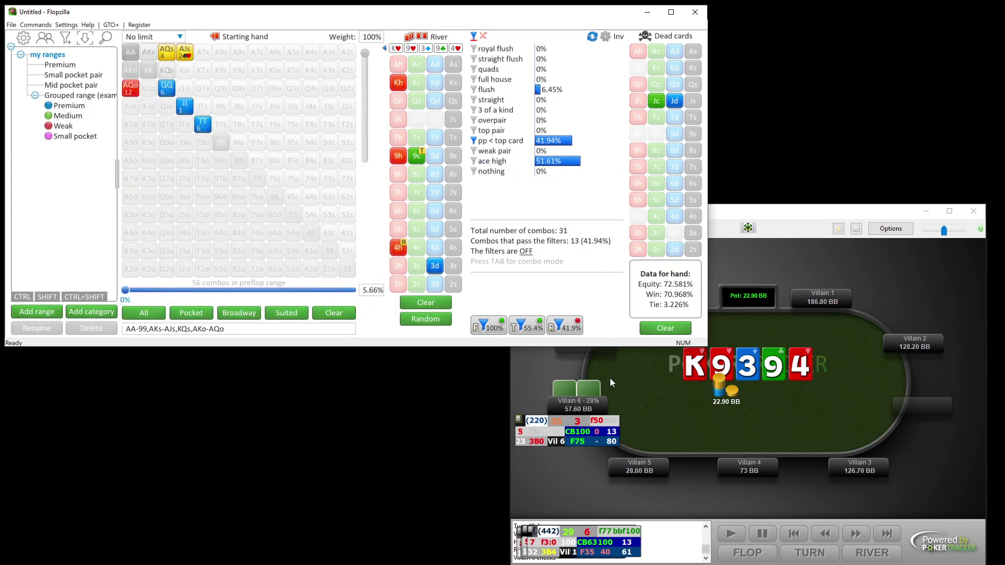
mouse_move(613, 432)
click(475, 162)
click(634, 411)
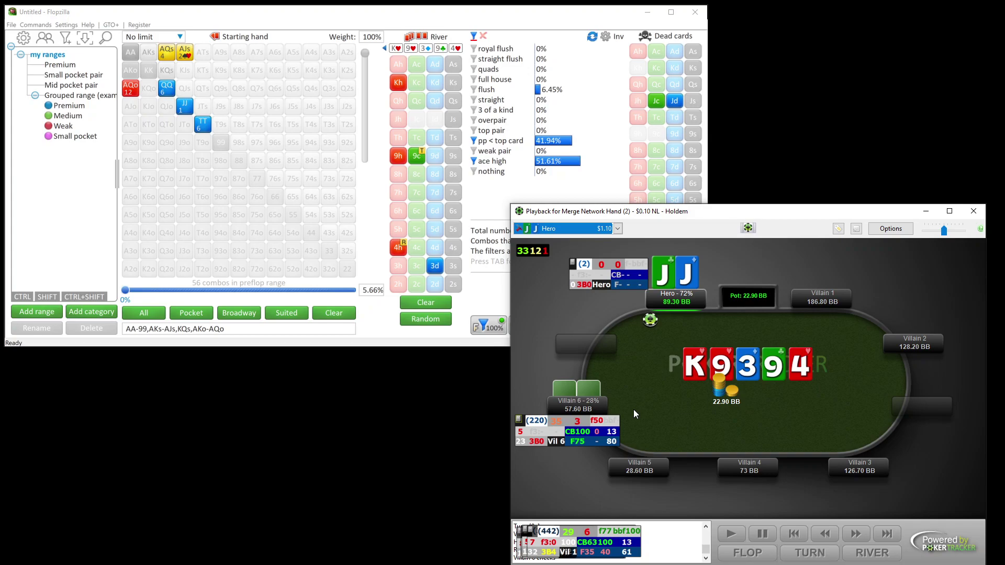
mouse_move(202, 129)
Step: Turn the river filter on to check hero's equity against the showdown, then switch it back off
click(476, 164)
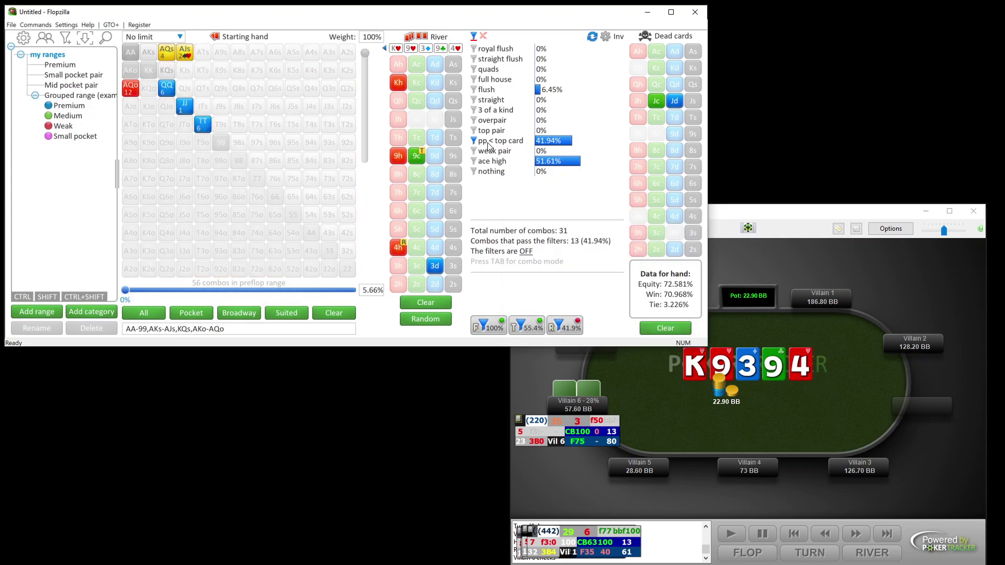
mouse_move(543, 141)
click(568, 328)
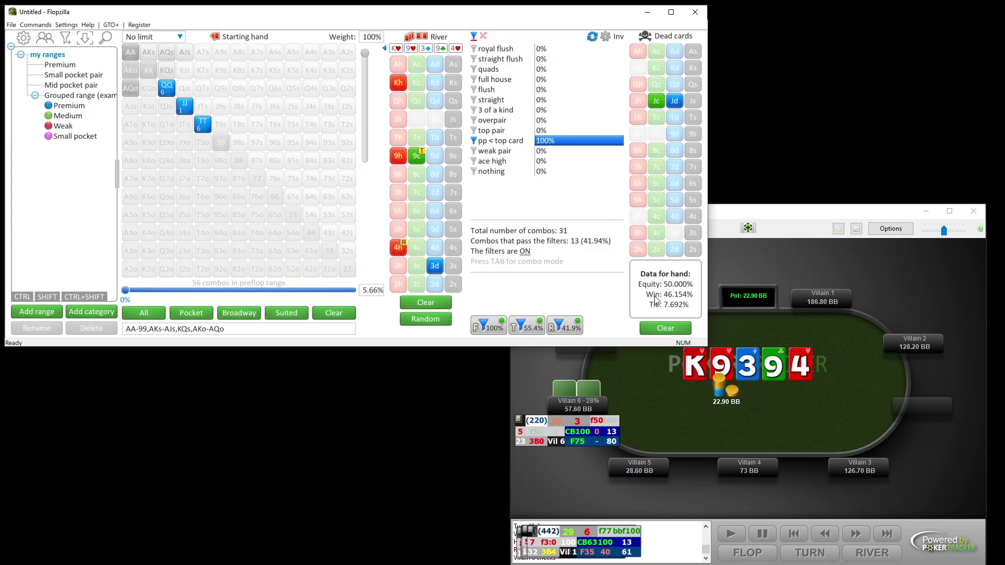
click(671, 375)
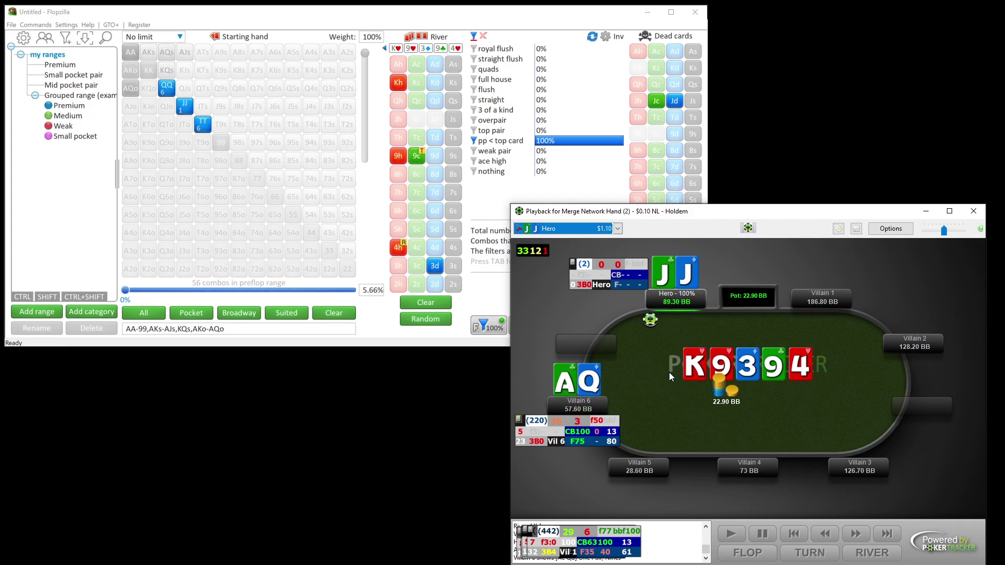
click(496, 220)
click(562, 316)
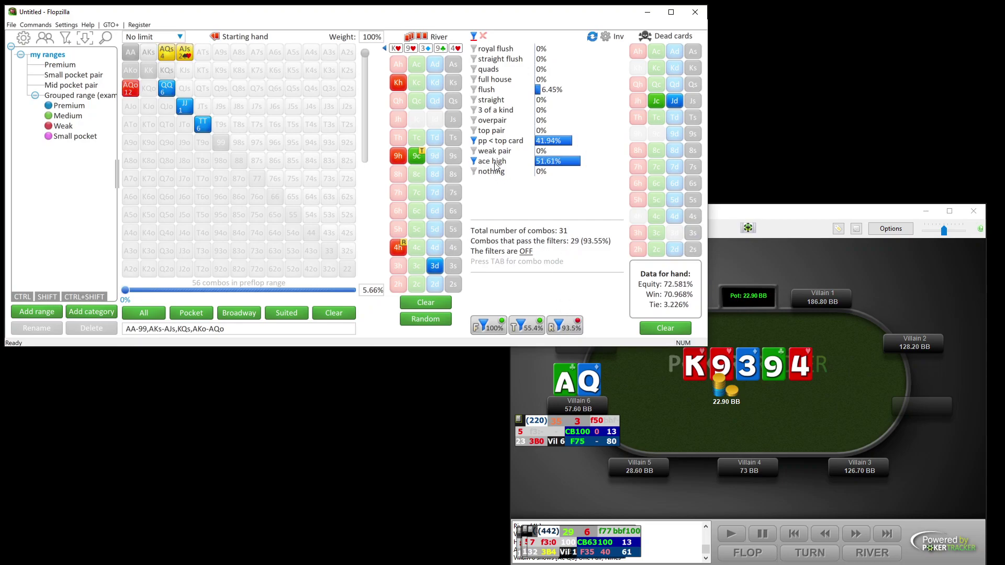
mouse_move(565, 167)
Step: Leave the finished Flopzilla analysis and return to the PokerTracker hand replay window
click(655, 371)
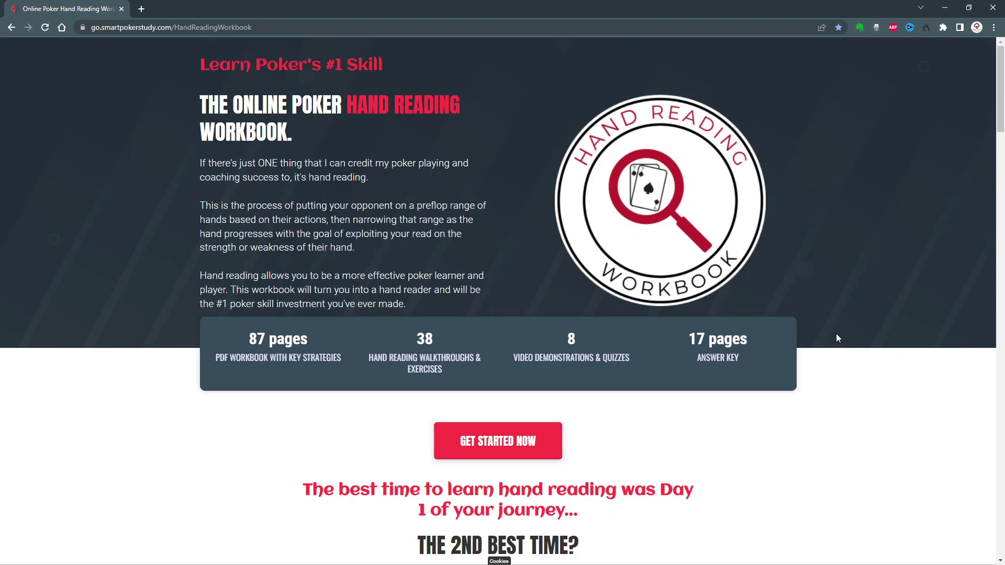
scroll(836, 338, down, 9)
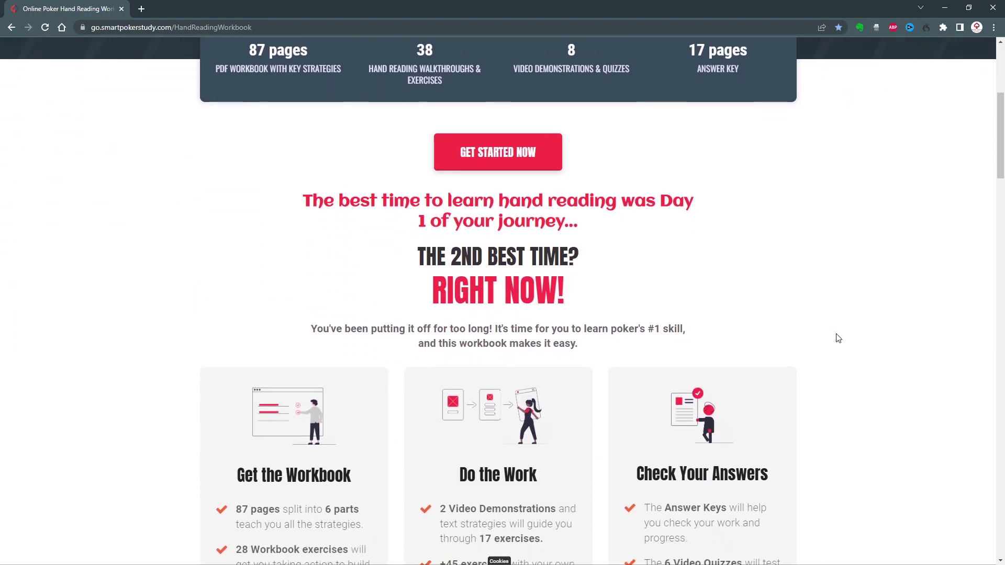
scroll(837, 338, up, 7)
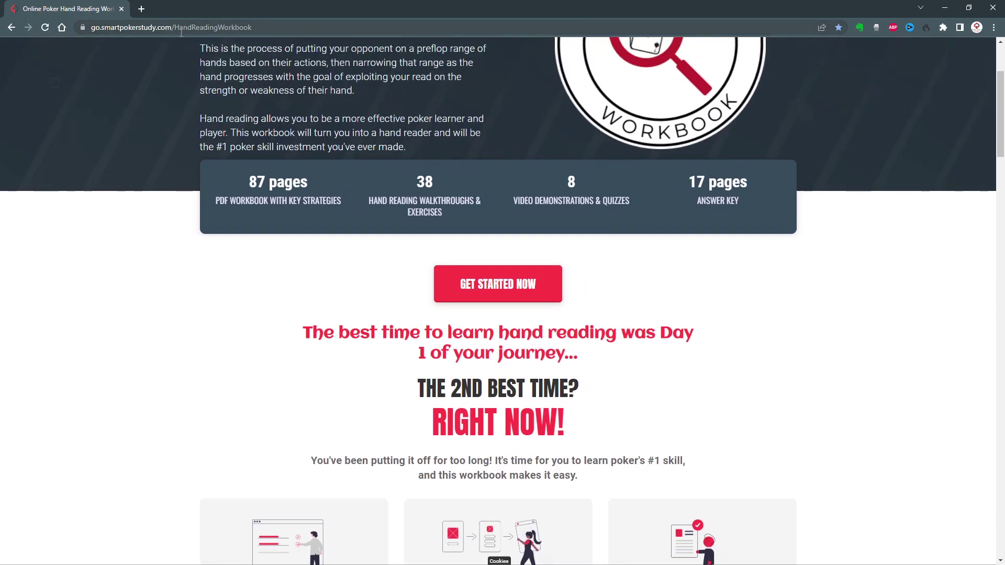
scroll(249, 366, down, 4)
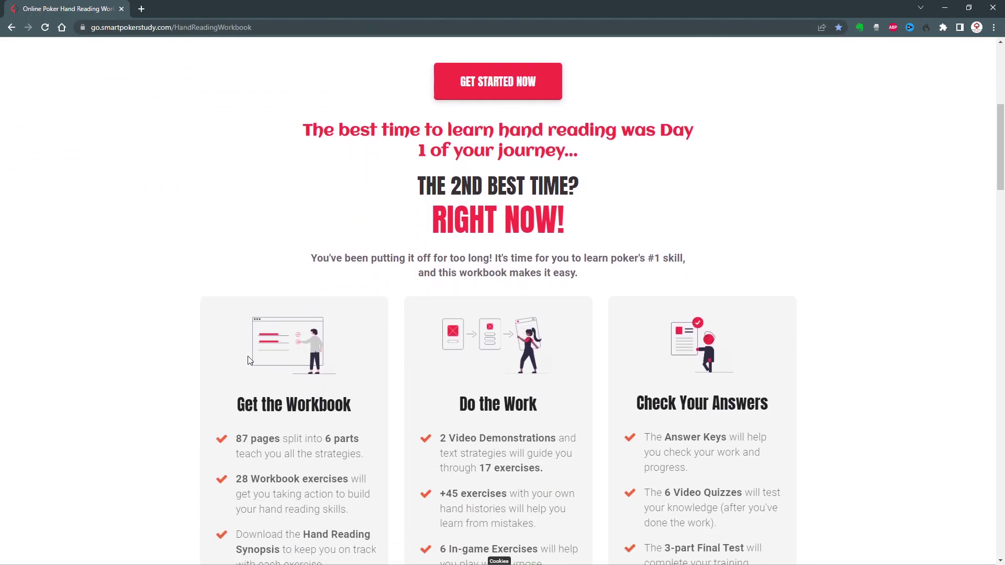
scroll(250, 361, down, 2)
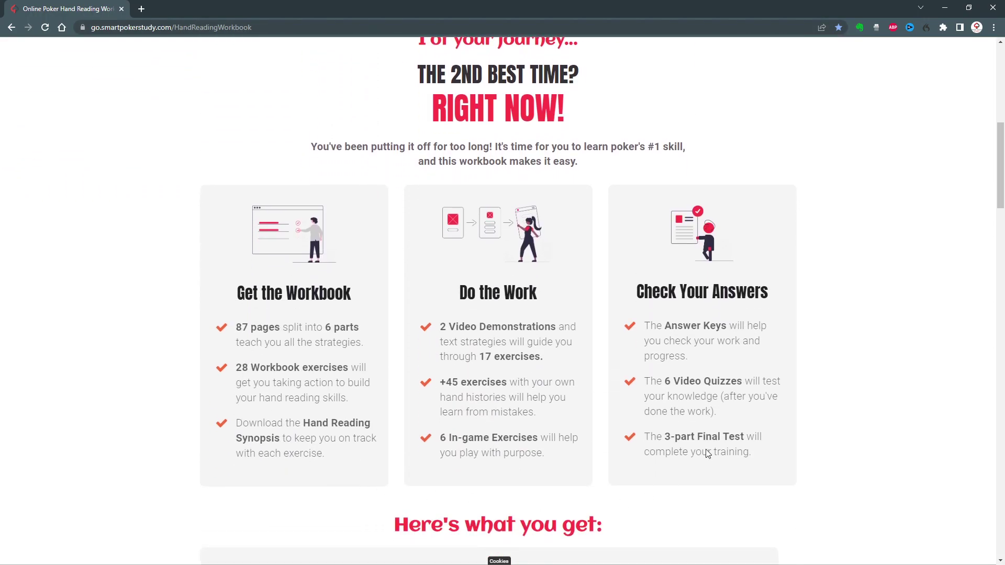